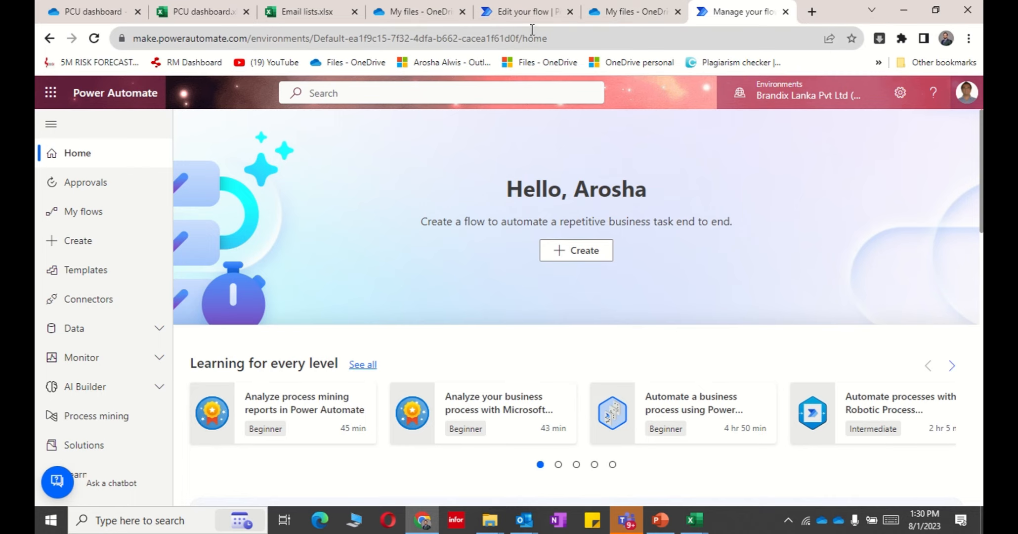
# - Show the Recurrence trigger's advanced options in the Pre OTD attendance circulation flow and review its schedule and the first List rows action
pyautogui.click(520, 14)
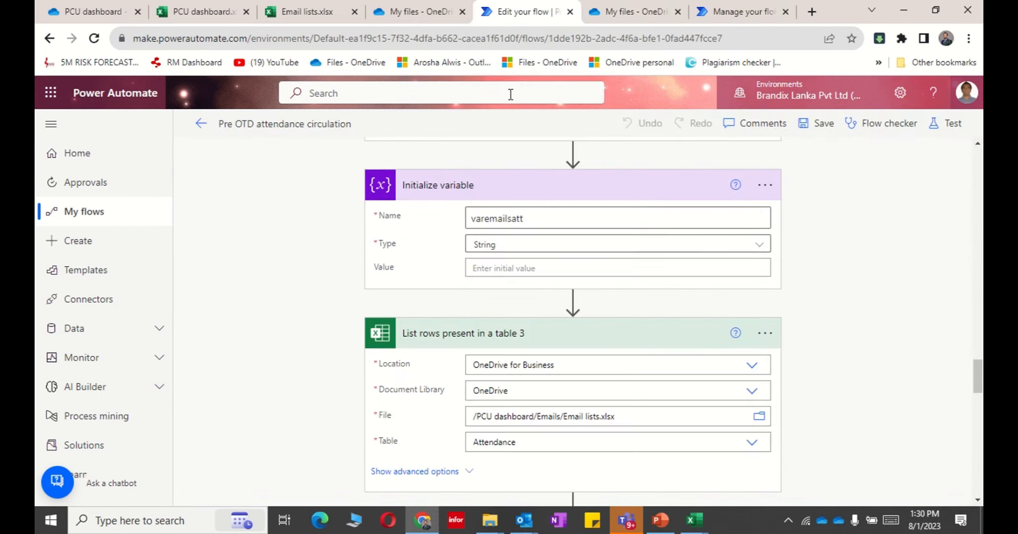
pyautogui.scroll(-10, 506, 188)
pyautogui.scroll(10, 506, 188)
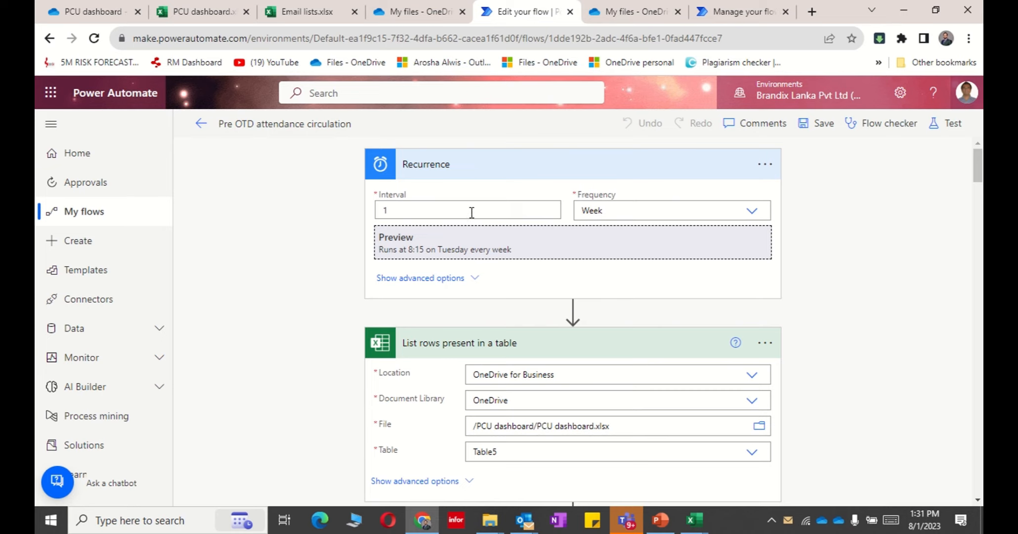
pyautogui.click(422, 278)
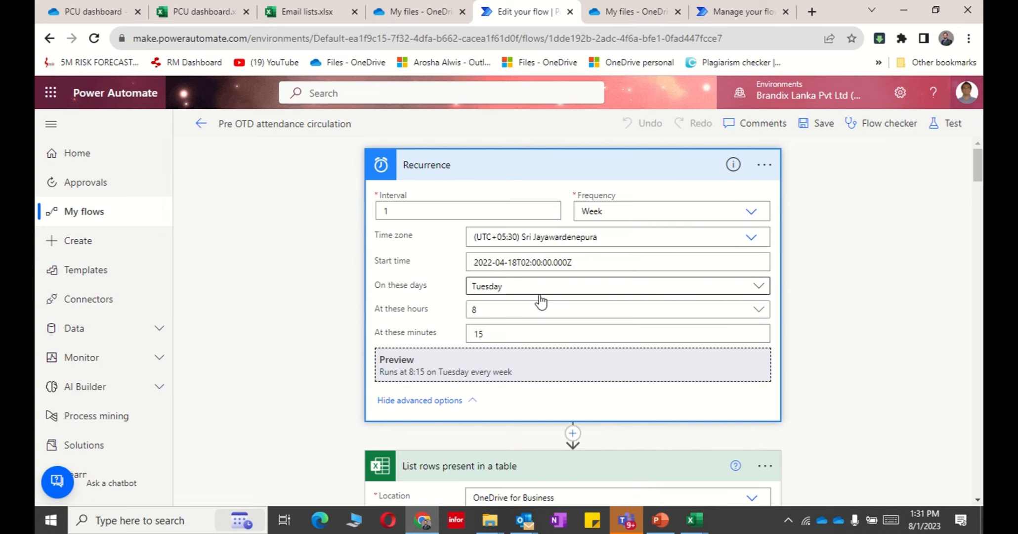
pyautogui.scroll(-4, 541, 300)
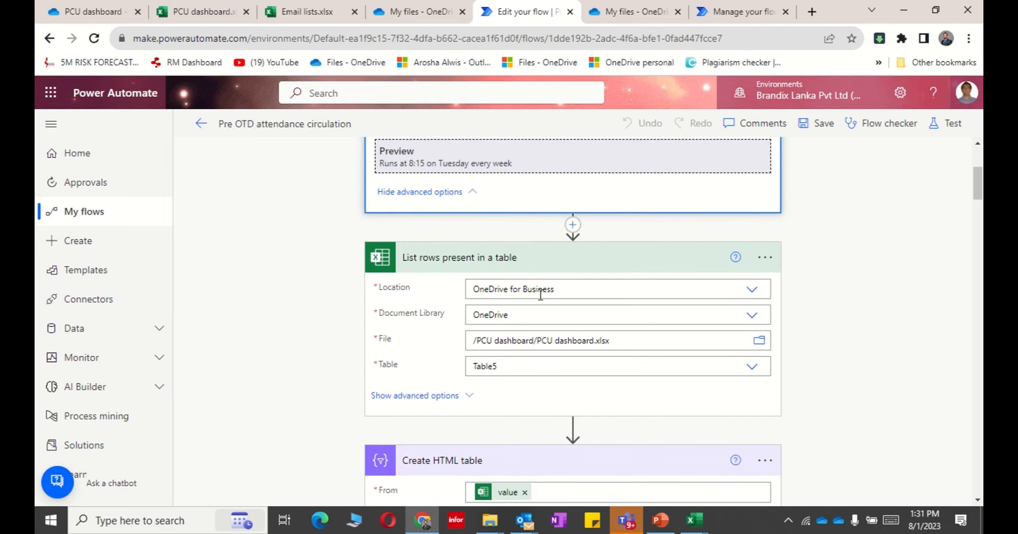
pyautogui.scroll(-2, 541, 295)
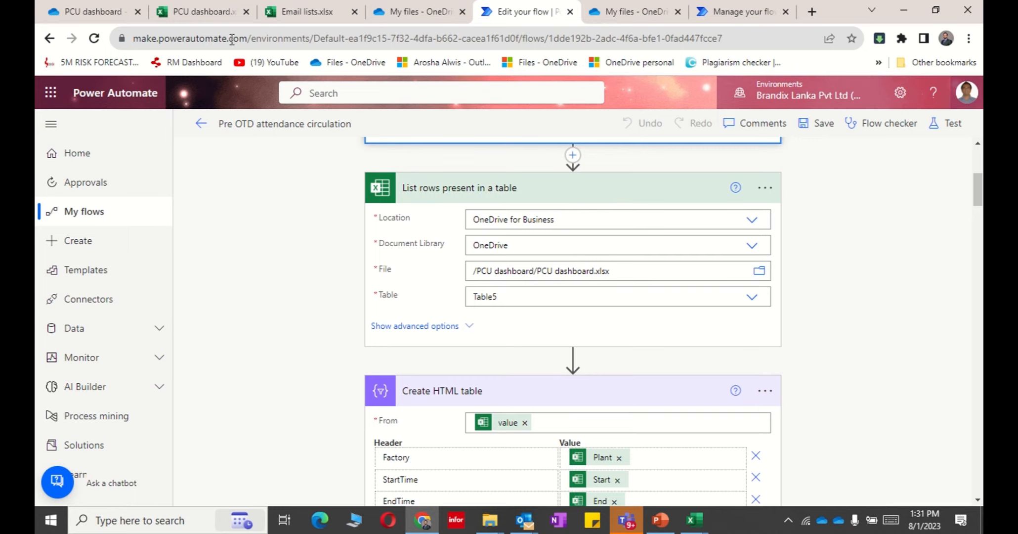
# - Locate PCU dashboard.xlsx in the OneDrive PCU dashboard folder, and bring up the open workbook with its new-changes notice dismissed
pyautogui.click(89, 11)
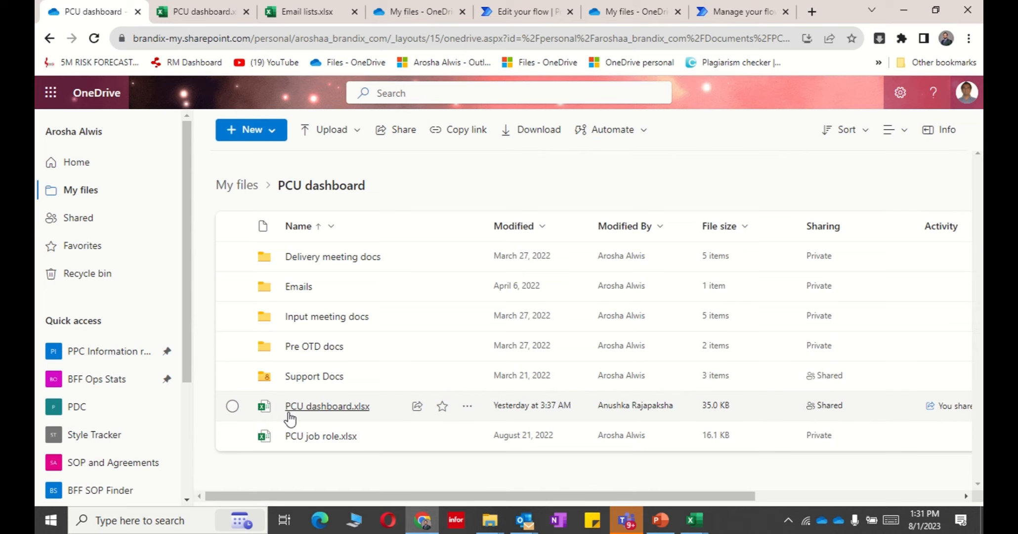
pyautogui.moveTo(275, 418)
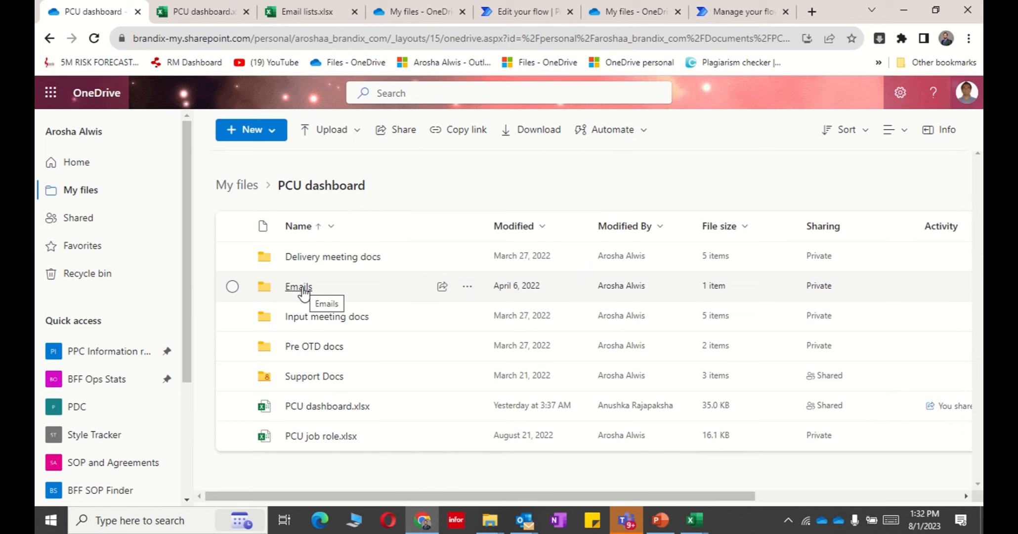
pyautogui.click(207, 11)
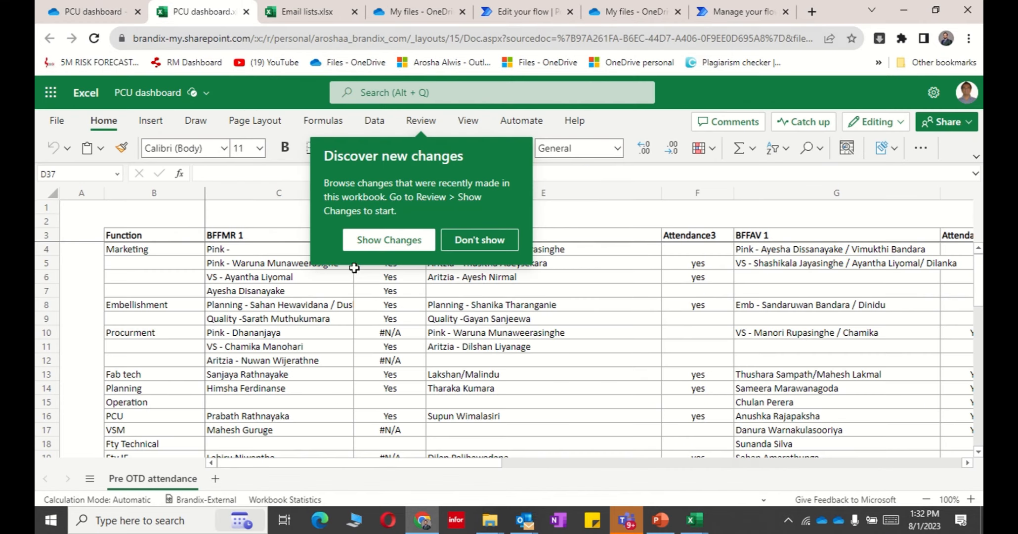
pyautogui.click(479, 243)
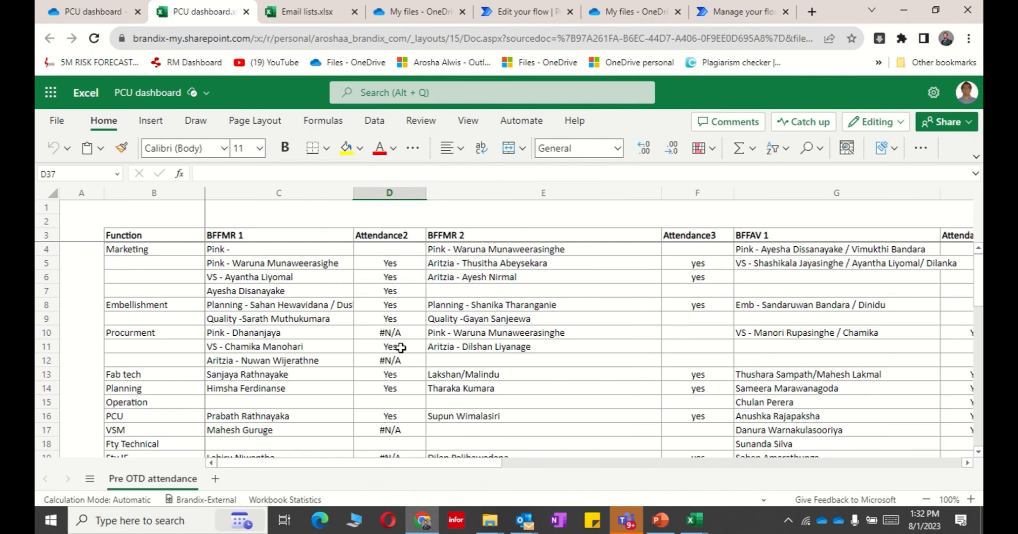
# - Examine the functions, participants and attendance columns of the attendance table on the Pre OTD attendance sheet
pyautogui.scroll(-5, 401, 348)
pyautogui.scroll(5, 400, 348)
pyautogui.click(377, 315)
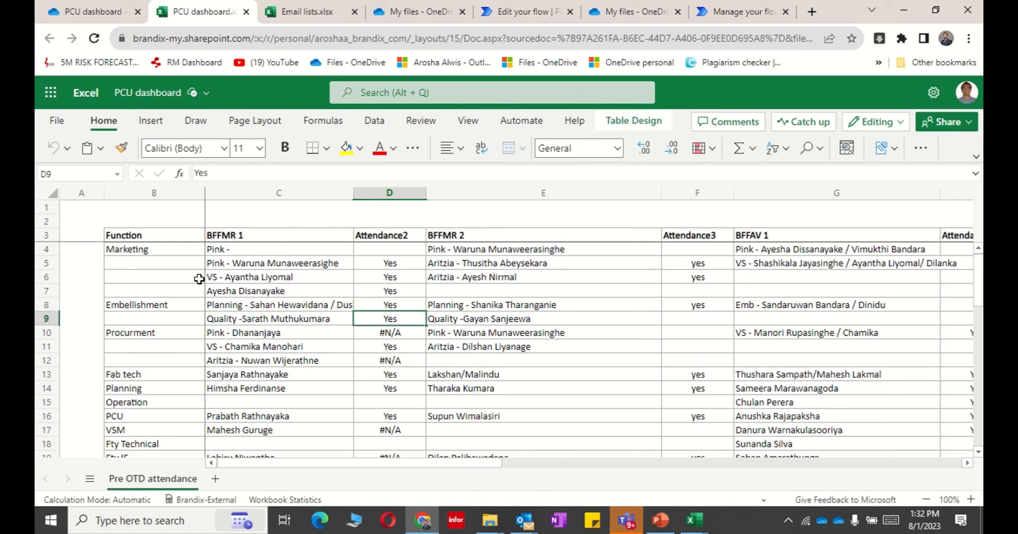
pyautogui.click(250, 261)
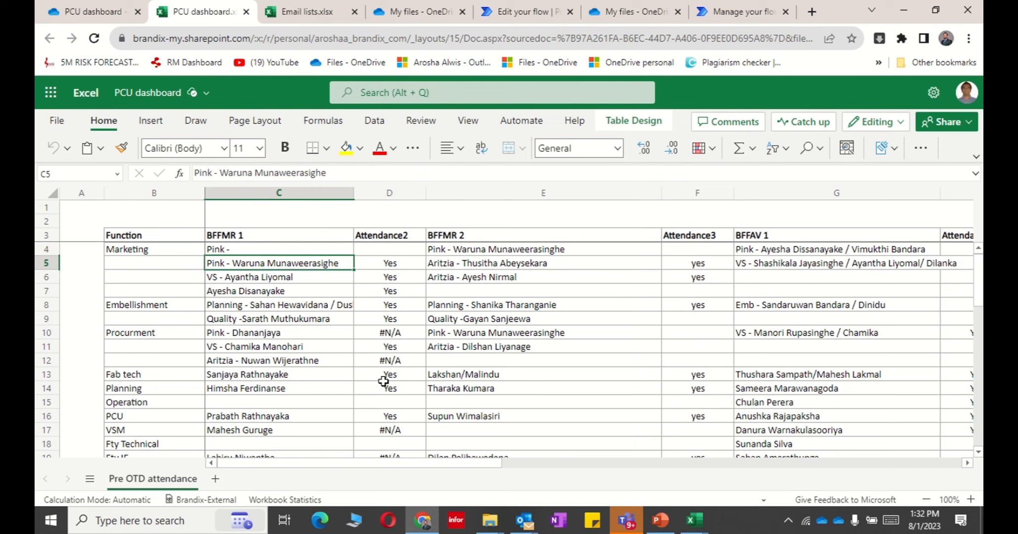
pyautogui.scroll(-3, 383, 381)
pyautogui.scroll(3, 542, 398)
pyautogui.scroll(-3, 583, 296)
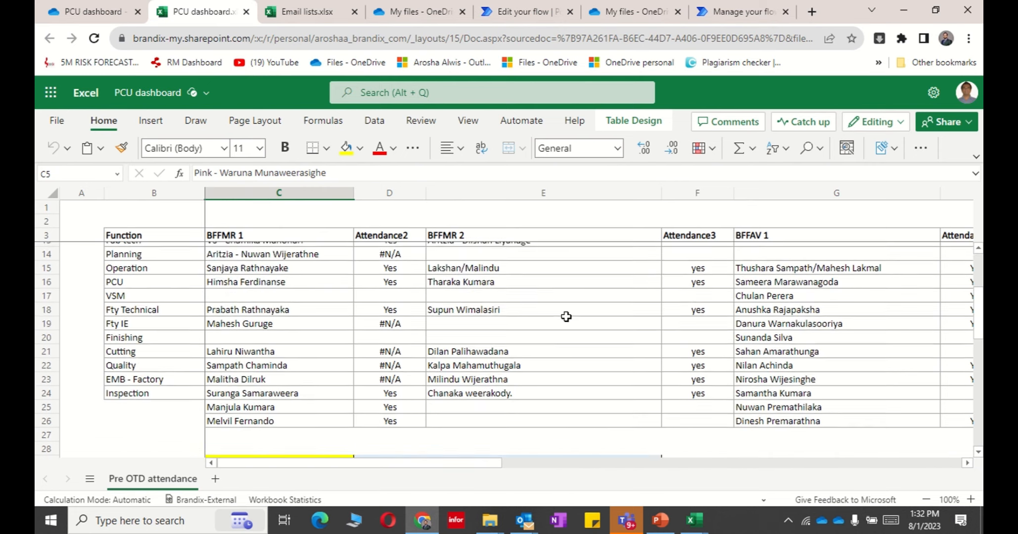
# - Select the Pre OTD meeting timing table, cells C27 to E32, below the attendance table to review its plant, start and end columns
pyautogui.scroll(-3, 566, 316)
pyautogui.click(259, 291)
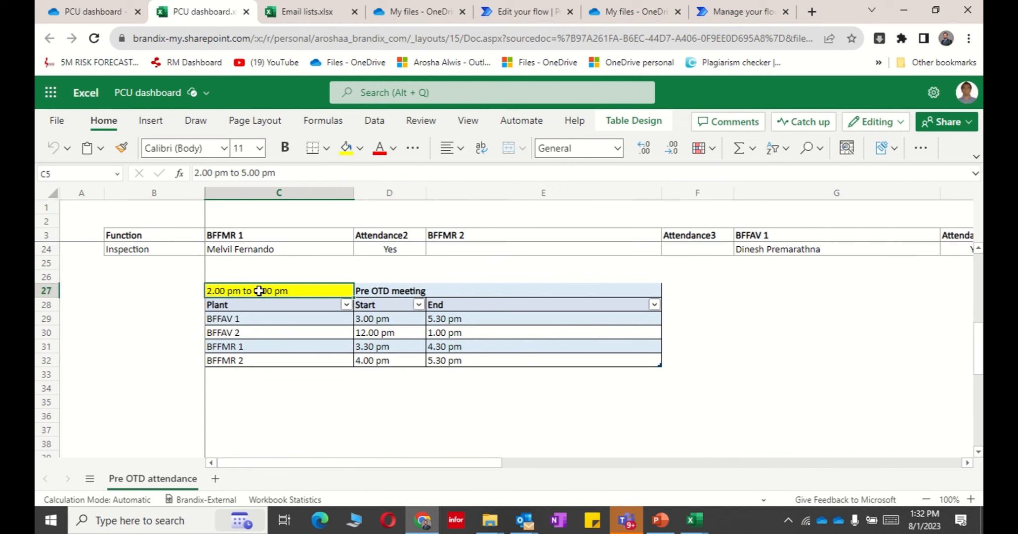
pyautogui.moveTo(259, 290); pyautogui.dragTo(546, 368)
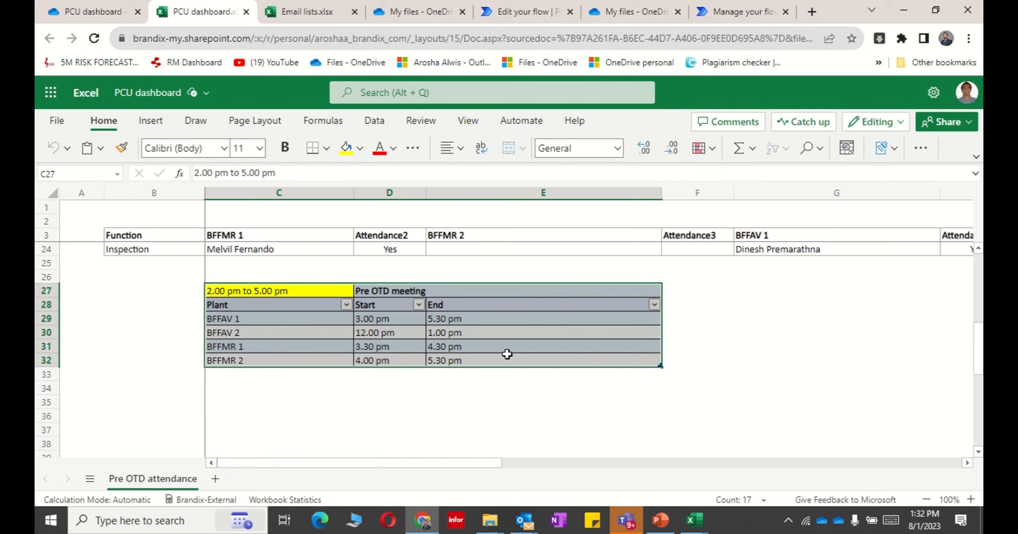
pyautogui.scroll(7, 507, 354)
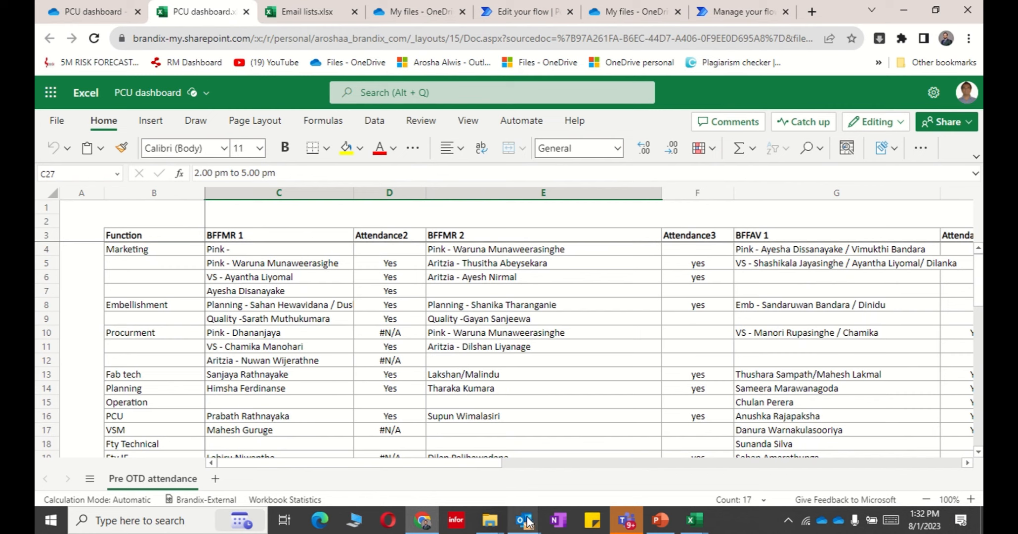
# - Switch to Outlook's Pre OTD attendance - FF message and look over its body
pyautogui.moveTo(530, 523)
pyautogui.click(597, 454)
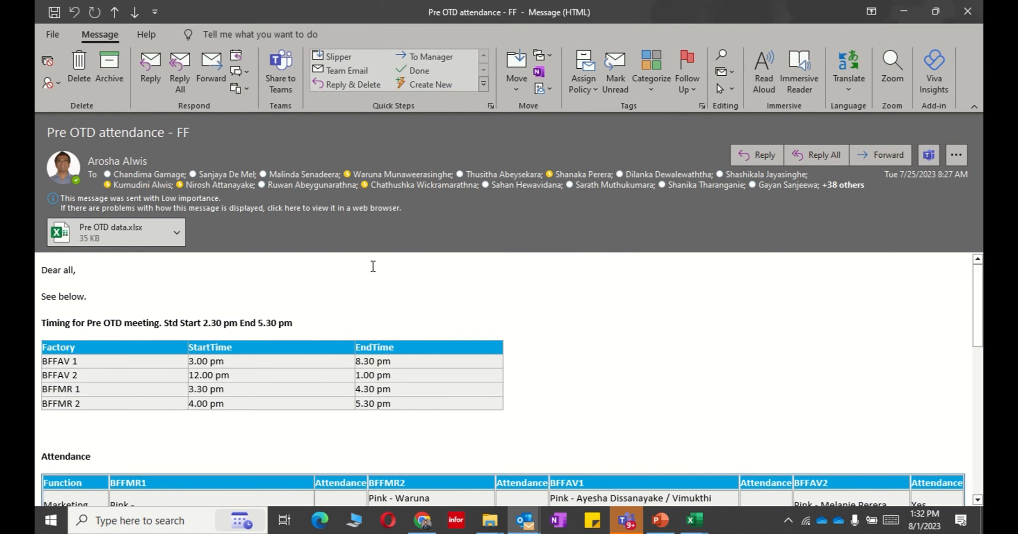
pyautogui.scroll(-3, 373, 267)
pyautogui.scroll(3, 373, 272)
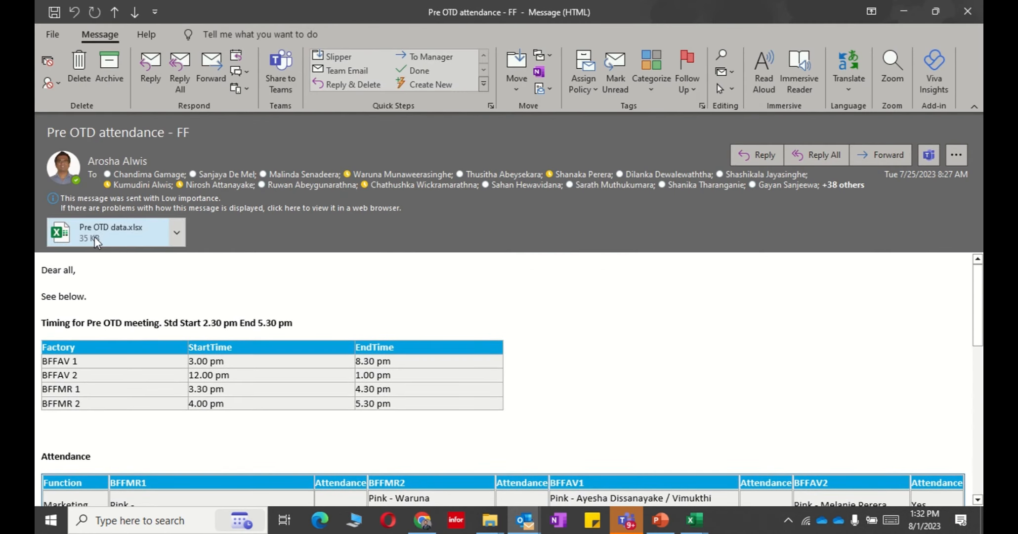
# - Open the email's Pre OTD data.xlsx attachment, review its timing and attendance tables, and close the workbook
pyautogui.doubleClick(133, 237)
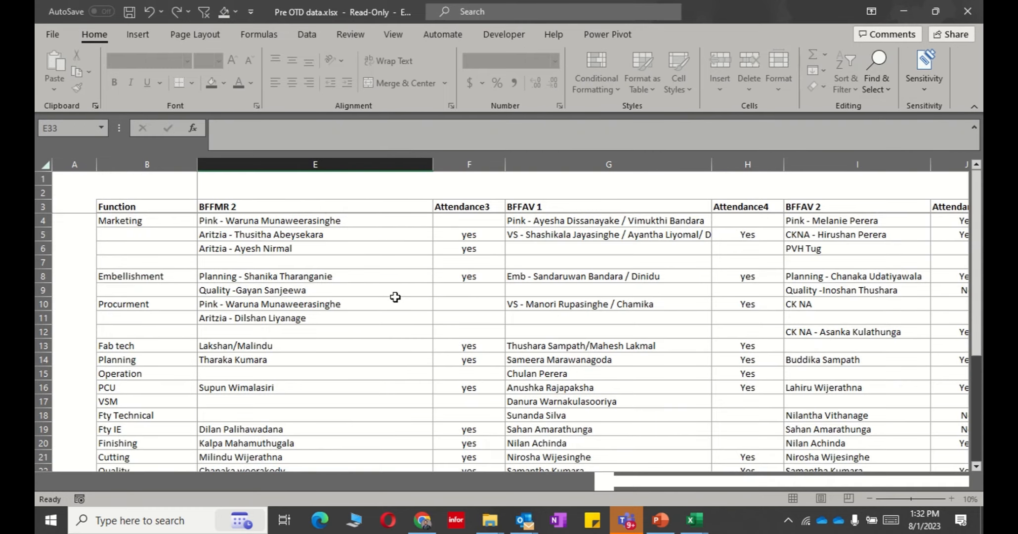
pyautogui.scroll(-7, 396, 296)
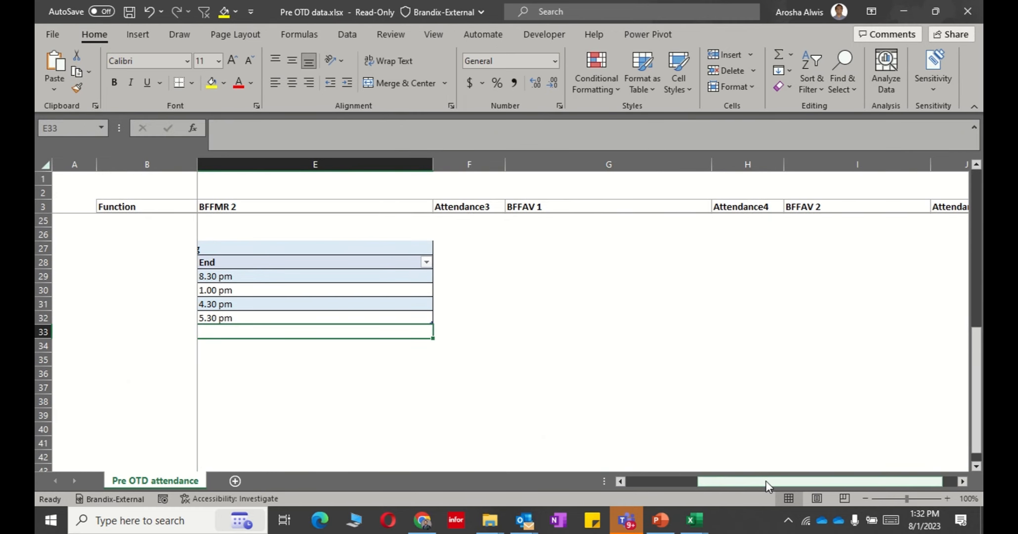
pyautogui.moveTo(768, 480); pyautogui.dragTo(697, 480)
pyautogui.scroll(6, 427, 296)
pyautogui.scroll(1, 427, 296)
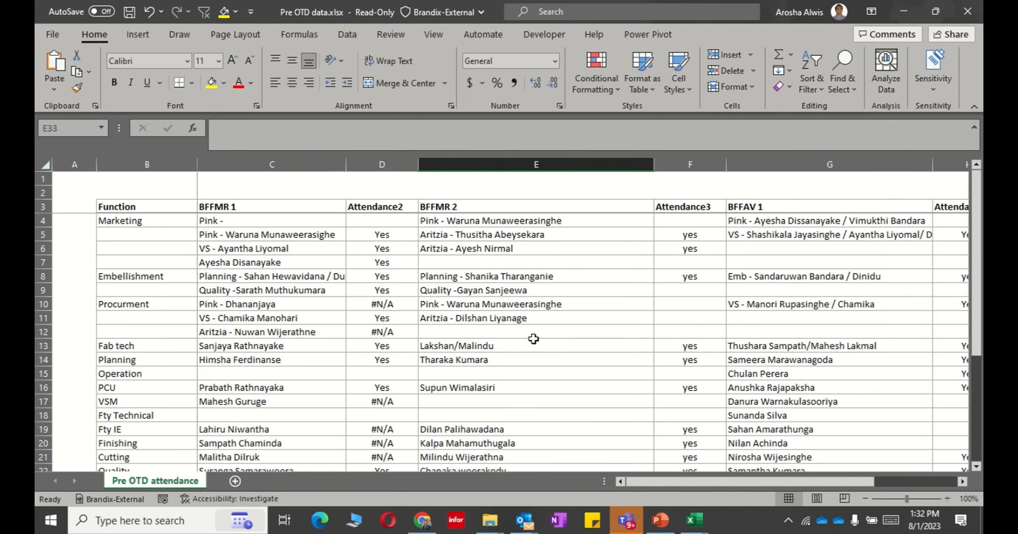
pyautogui.click(980, 15)
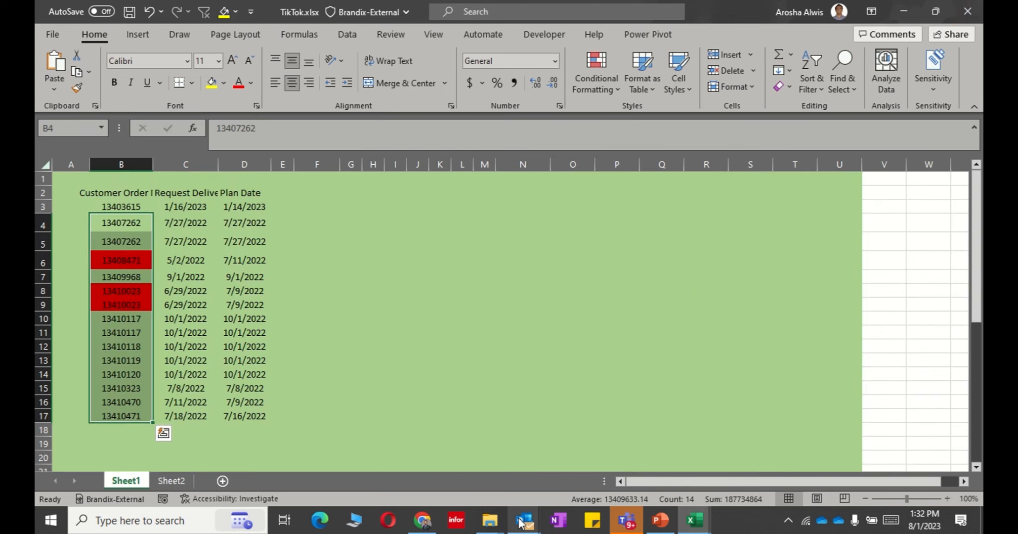
# - Return to the Pre OTD attendance - FF email, examine its timing table, attendance table and closing line, and minimize the message
pyautogui.moveTo(524, 520)
pyautogui.click(655, 445)
pyautogui.scroll(-1, 288, 341)
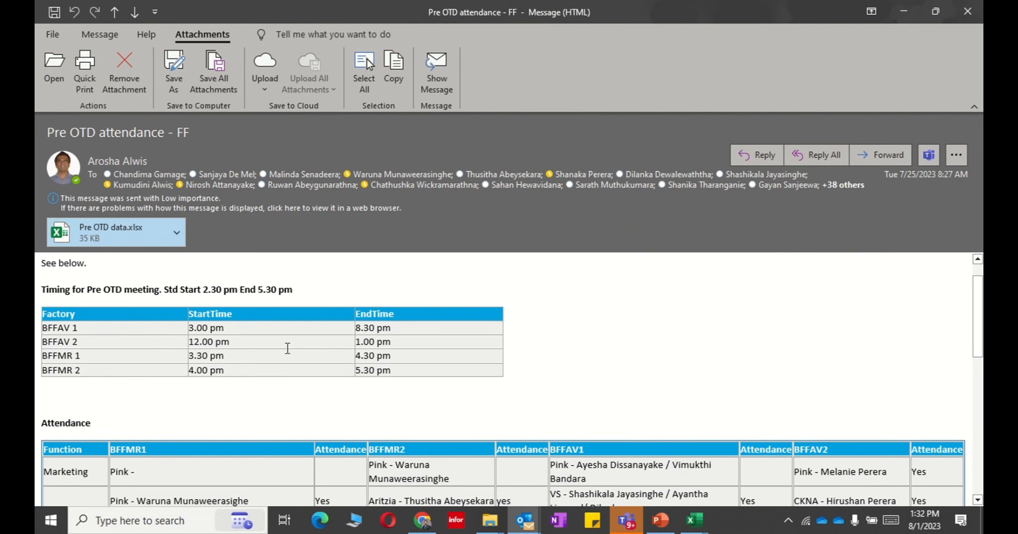
pyautogui.scroll(1, 287, 336)
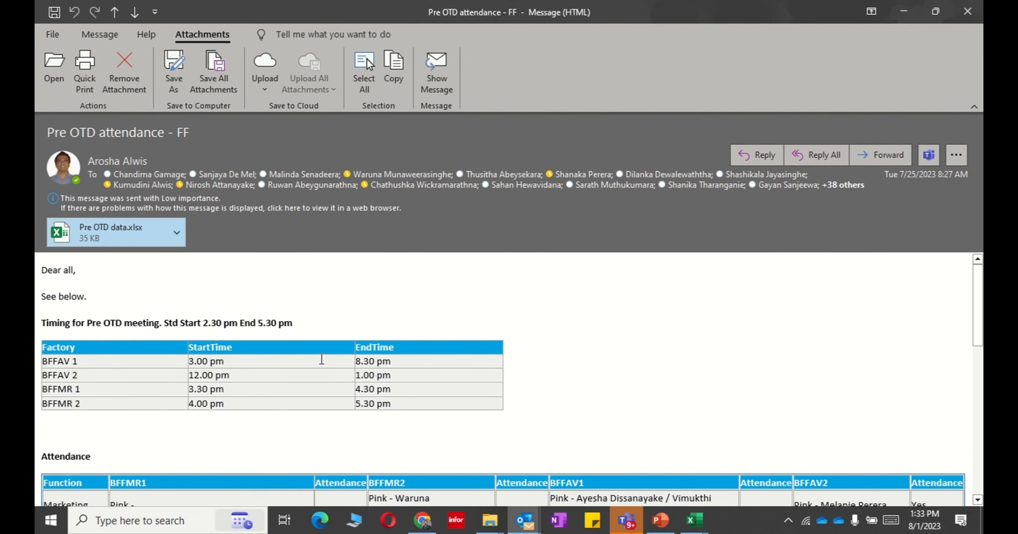
pyautogui.scroll(-1, 310, 356)
pyautogui.scroll(-4, 341, 375)
pyautogui.scroll(4, 348, 388)
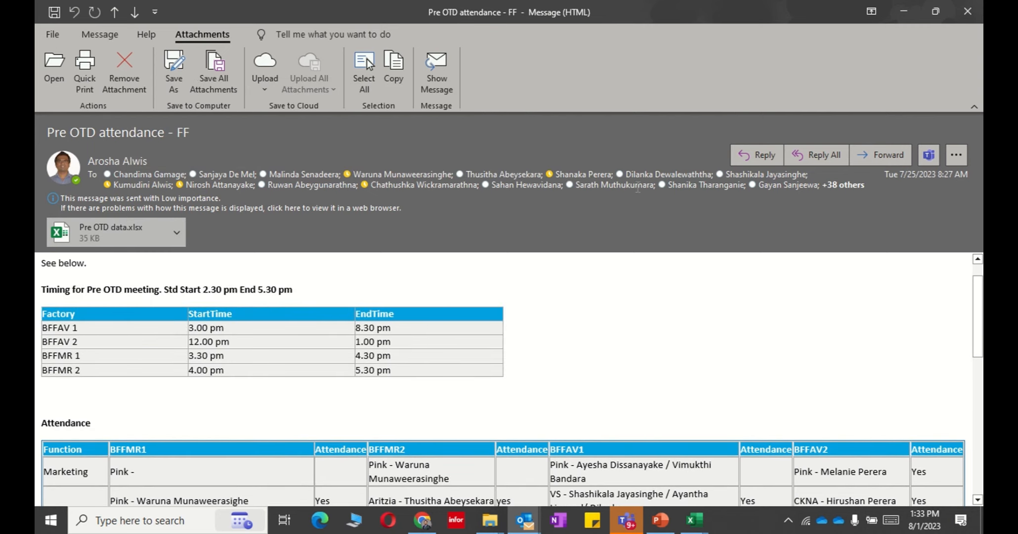
pyautogui.scroll(-7, 370, 302)
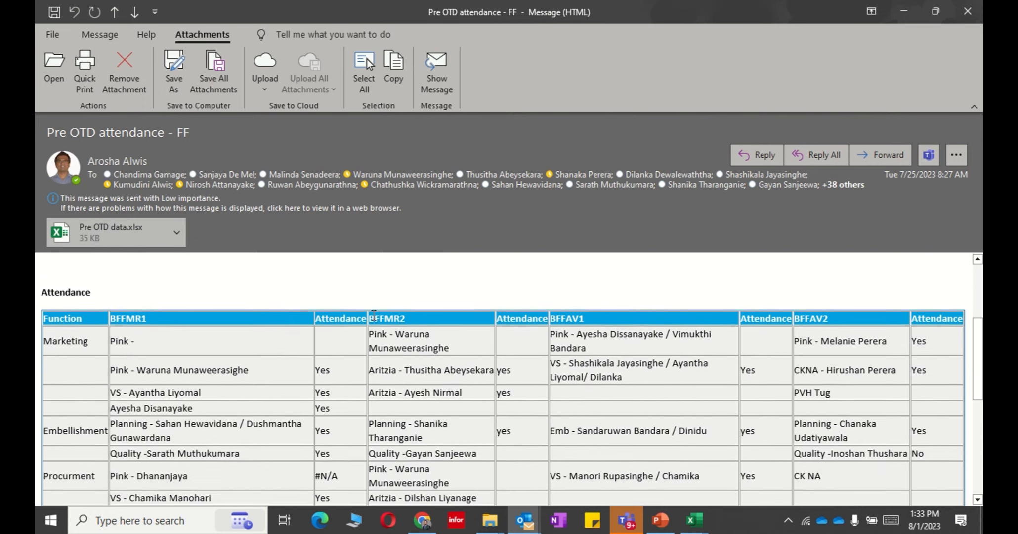
pyautogui.scroll(-5, 373, 315)
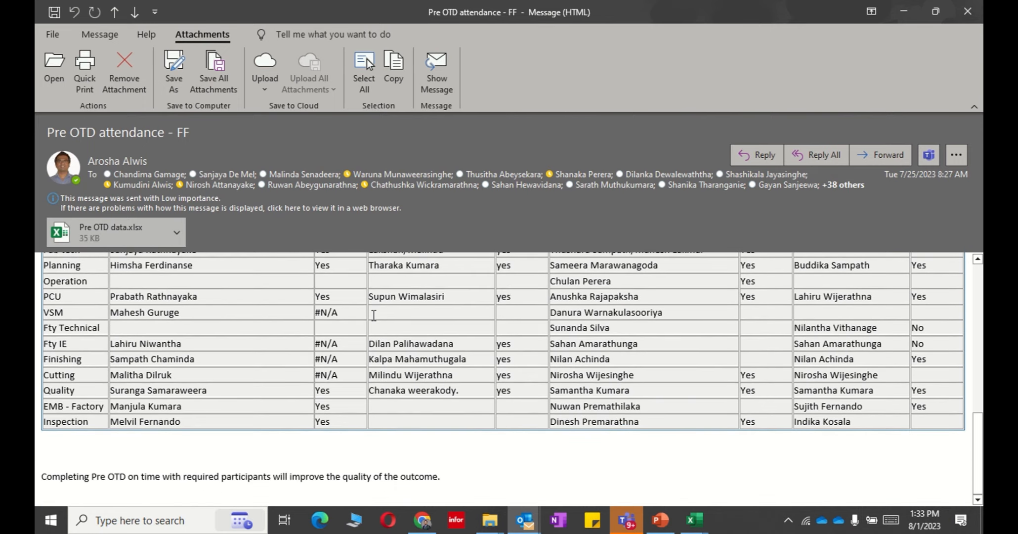
pyautogui.scroll(12, 374, 315)
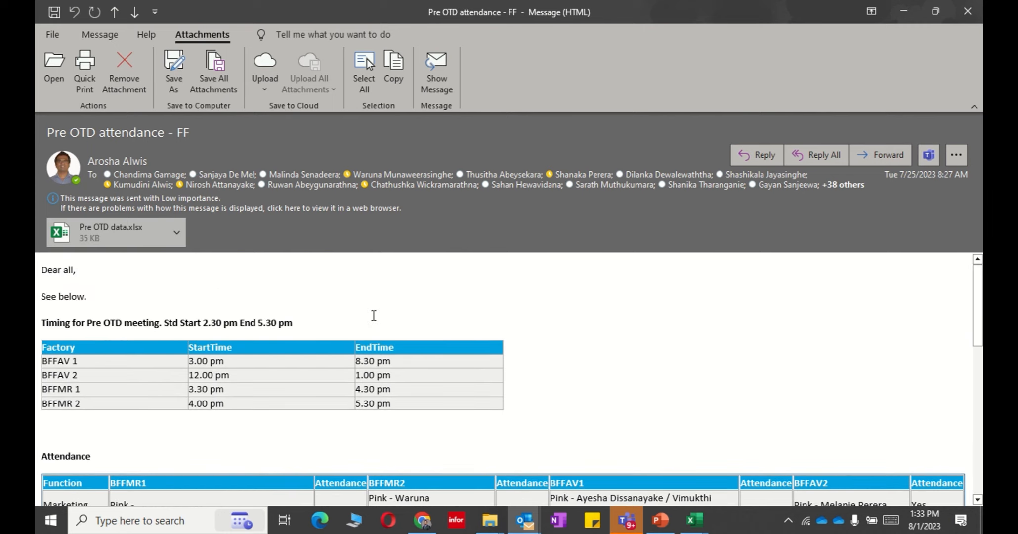
pyautogui.click(911, 11)
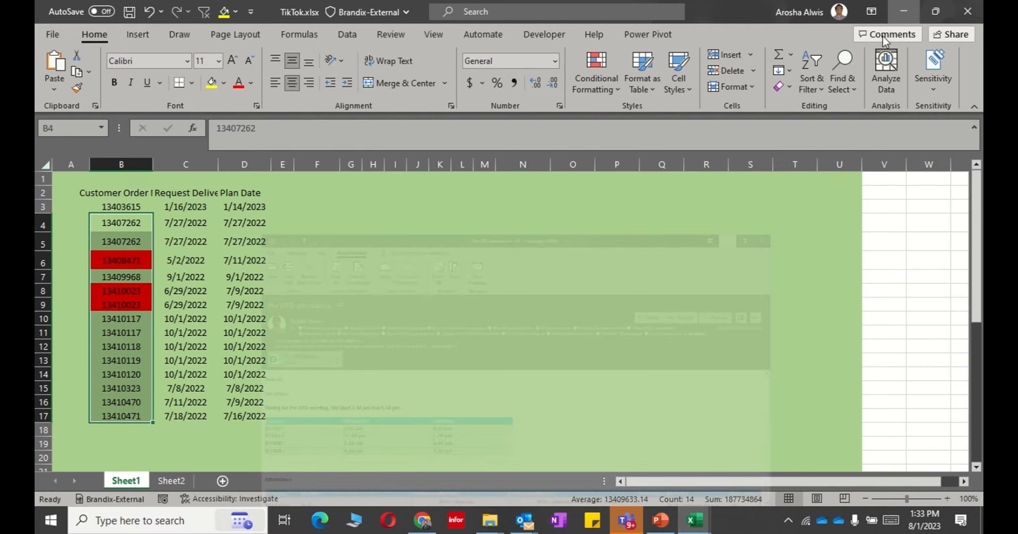
# - Switch back to the flow editor in Chrome and examine the List rows source table and the Create HTML table's header and value mappings
pyautogui.click(423, 519)
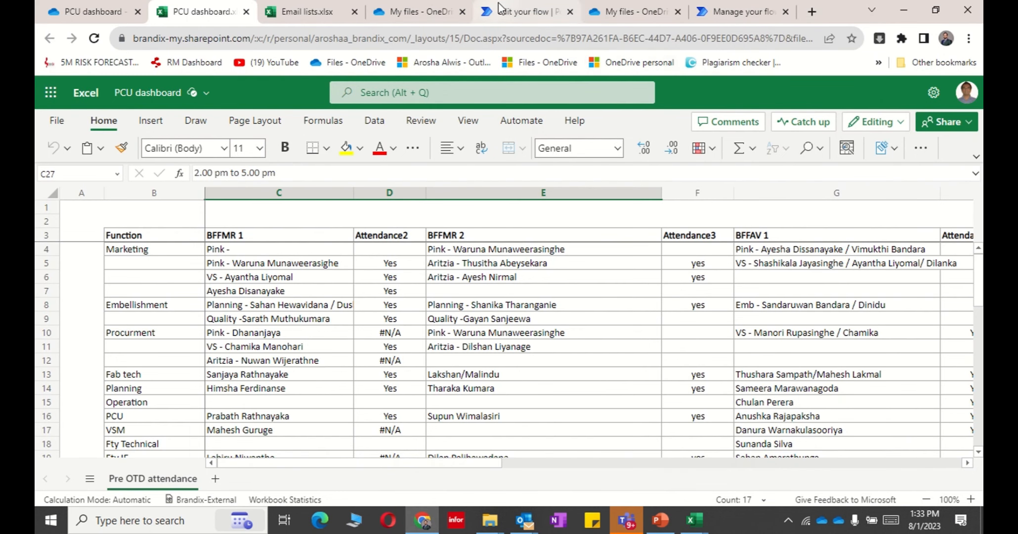
pyautogui.moveTo(504, 10)
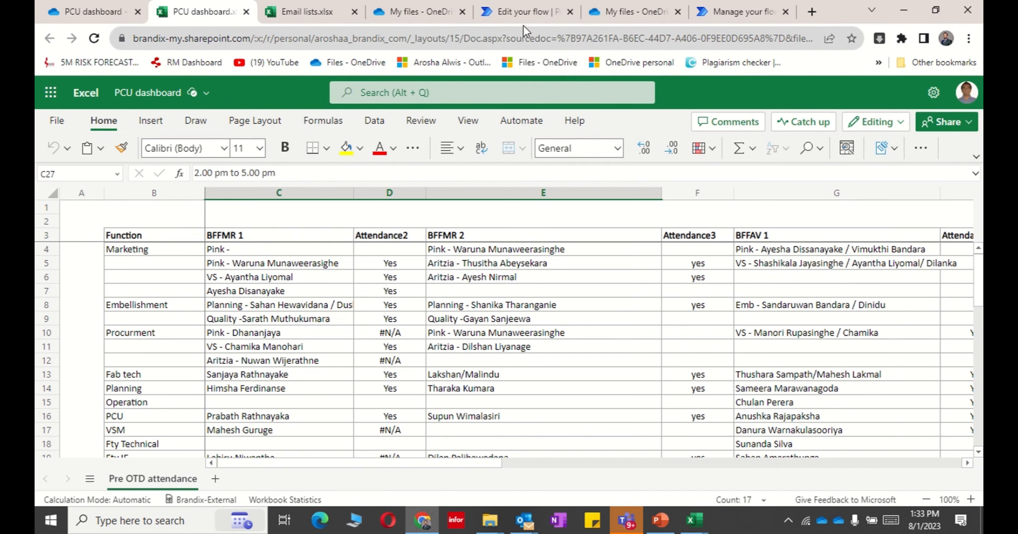
pyautogui.click(524, 11)
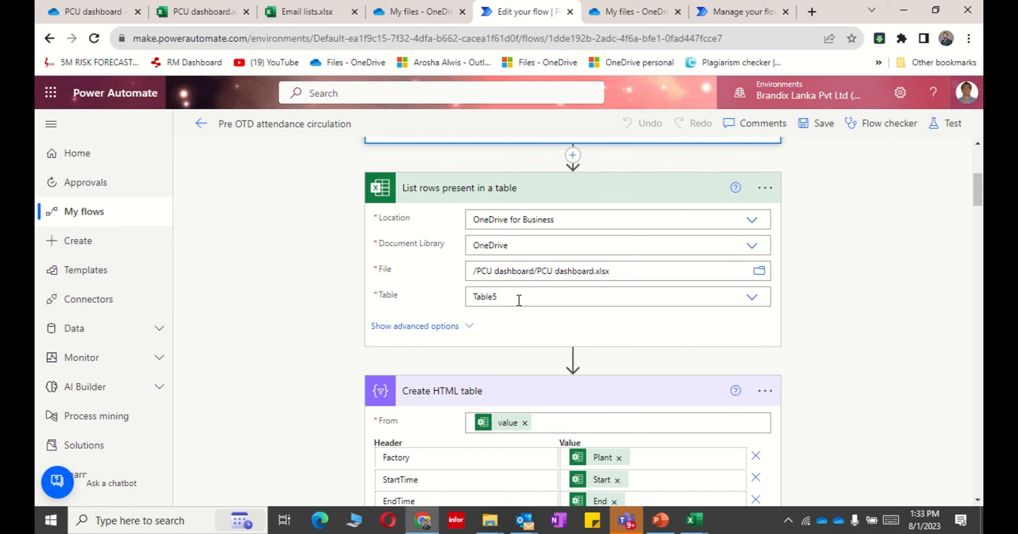
pyautogui.scroll(-3, 596, 298)
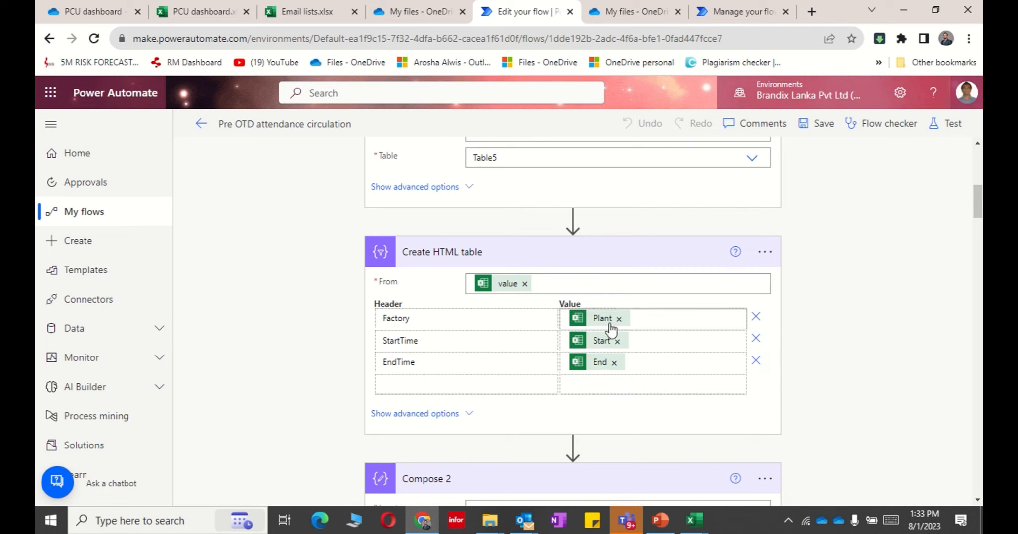
pyautogui.scroll(2, 572, 275)
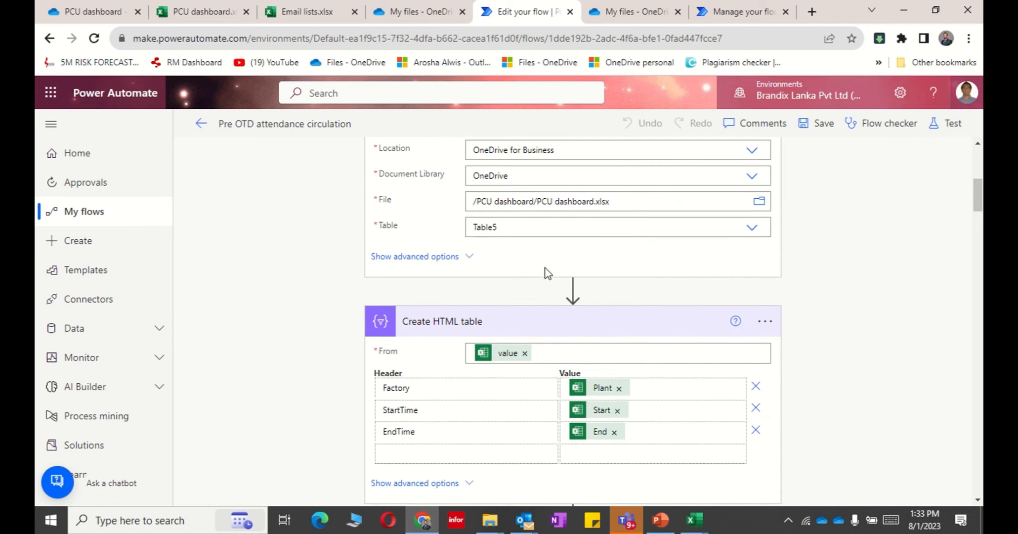
pyautogui.scroll(-2, 547, 272)
pyautogui.scroll(-4, 551, 210)
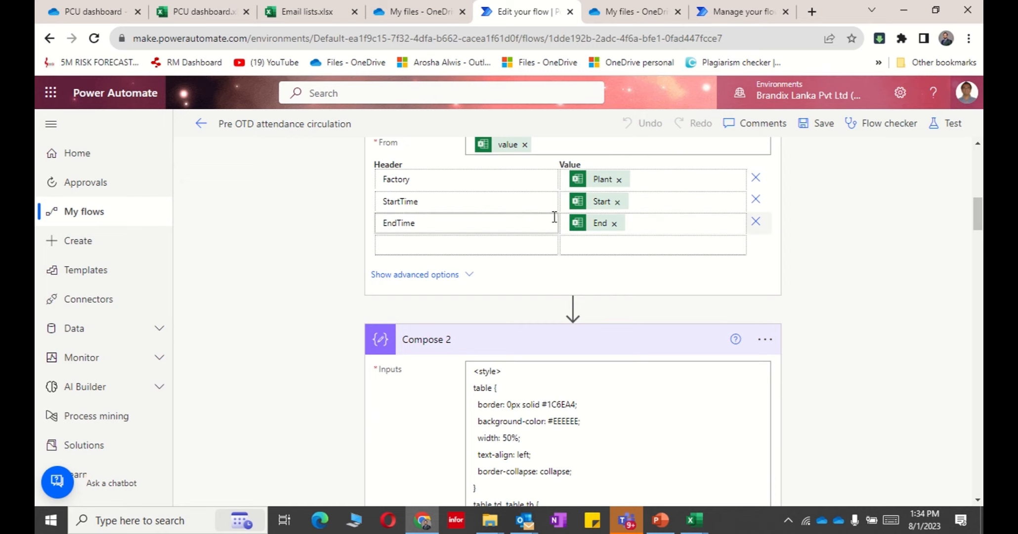
pyautogui.scroll(2, 554, 216)
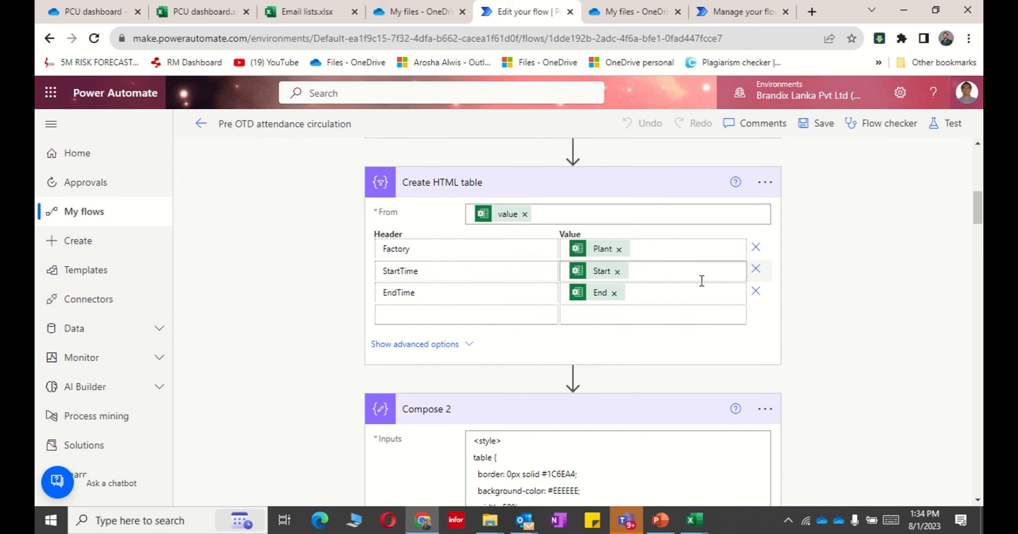
# - Examine the CSS table styling in the Compose 2 action that follows the Create HTML table action
pyautogui.scroll(-4, 702, 281)
pyautogui.scroll(6, 701, 282)
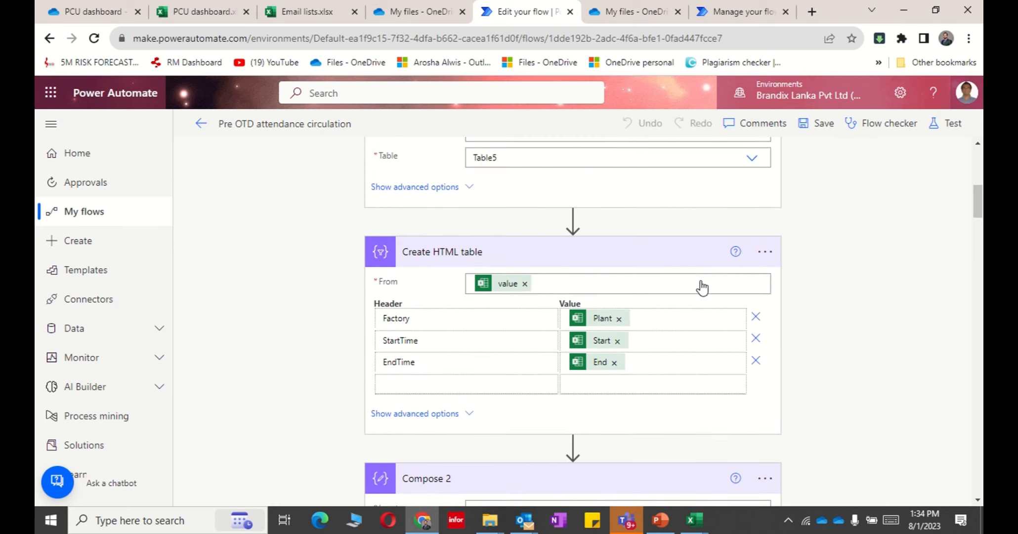
pyautogui.scroll(-3, 702, 280)
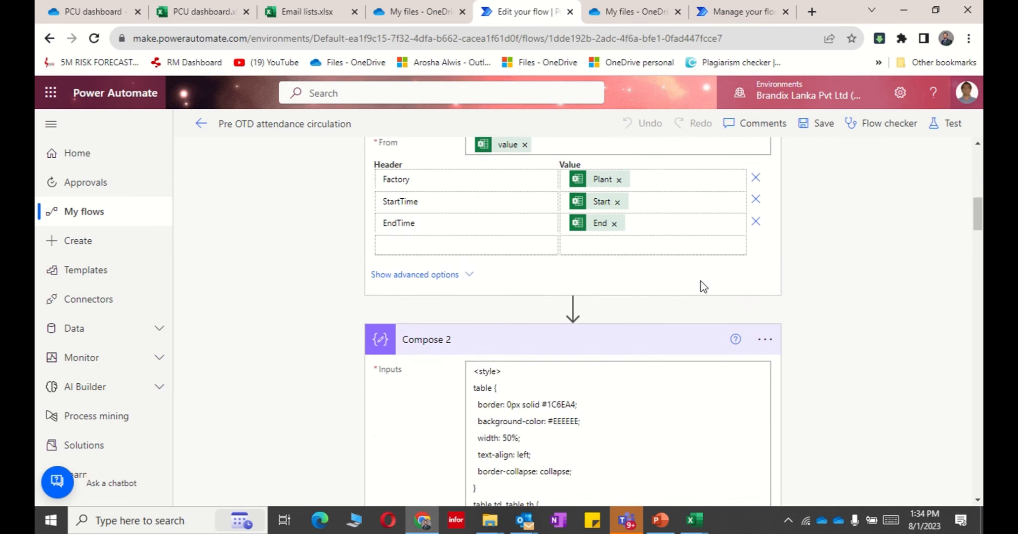
pyautogui.scroll(-3, 703, 286)
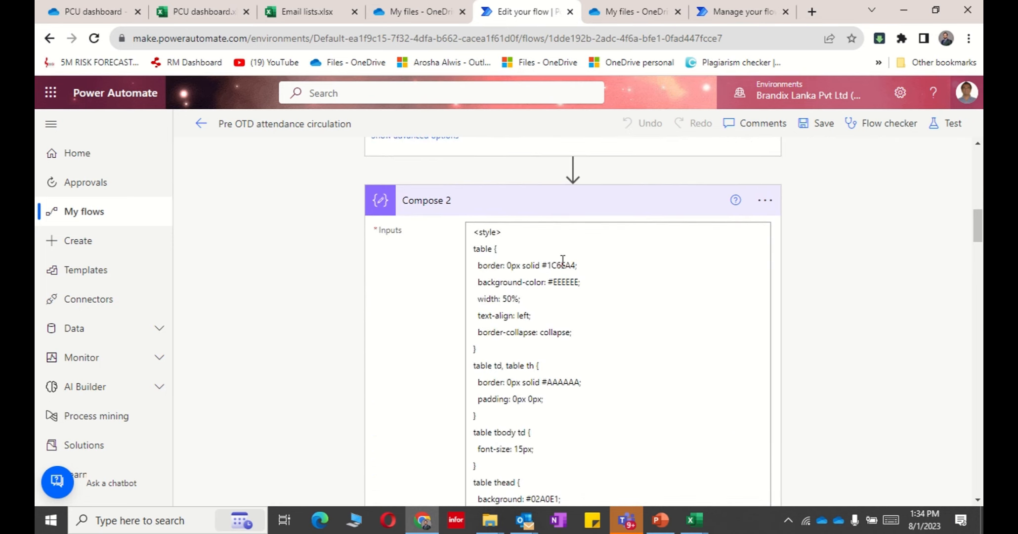
pyautogui.scroll(-6, 562, 260)
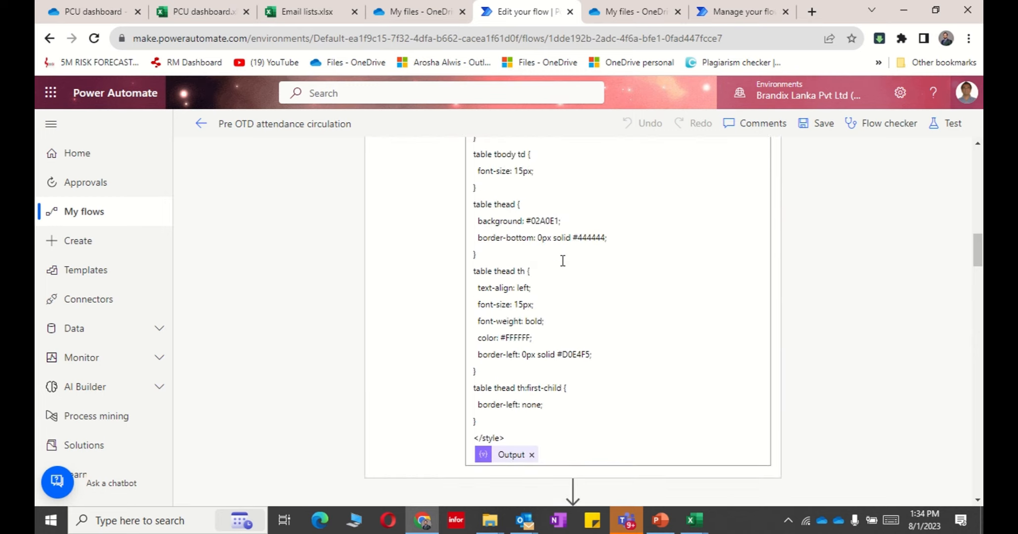
pyautogui.scroll(-3, 563, 261)
pyautogui.scroll(12, 561, 262)
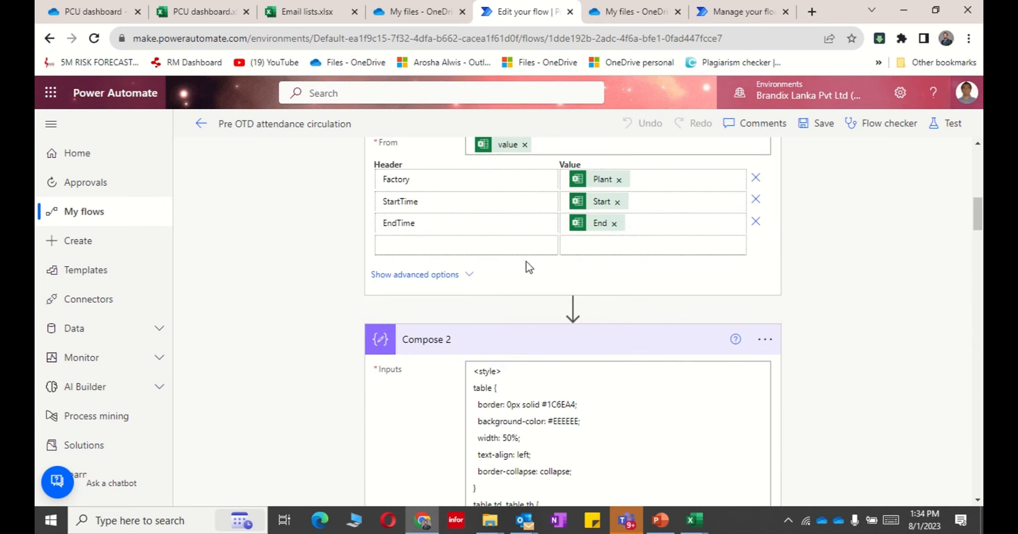
pyautogui.scroll(-6, 534, 356)
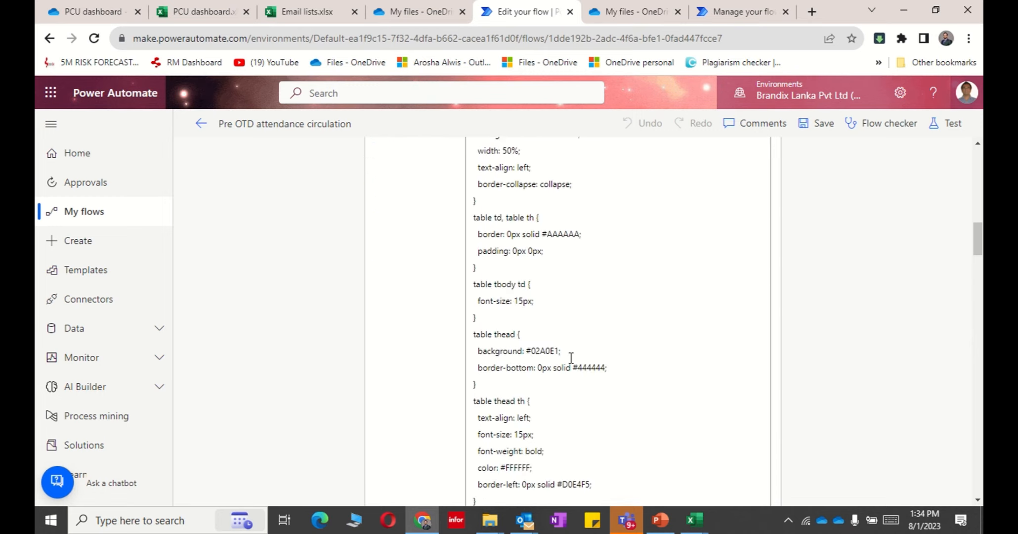
pyautogui.scroll(-4, 571, 357)
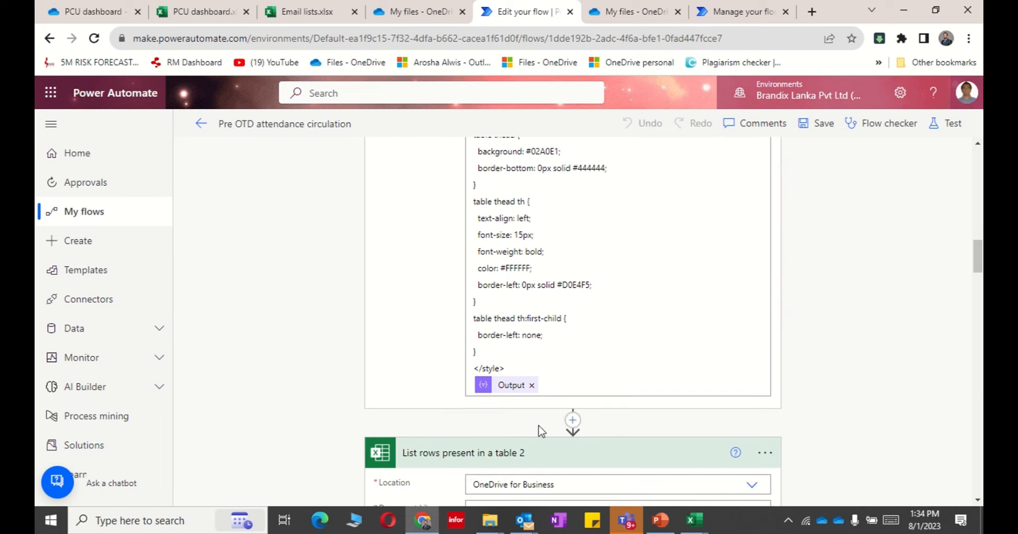
# - Check the styled timing table in Outlook's Pre OTD attendance - FF message, and return to the flow editor in Chrome
pyautogui.moveTo(525, 517)
pyautogui.click(617, 483)
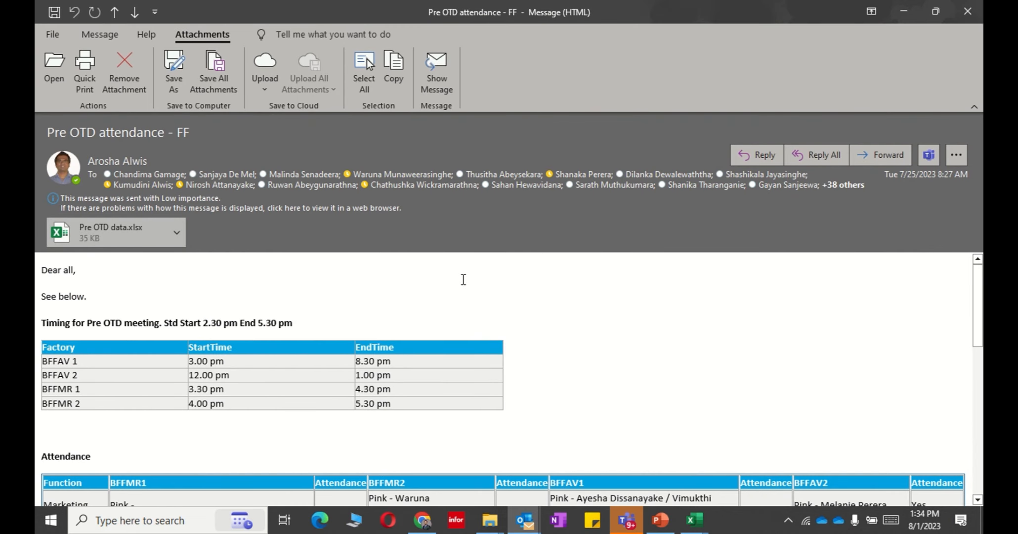
pyautogui.click(422, 520)
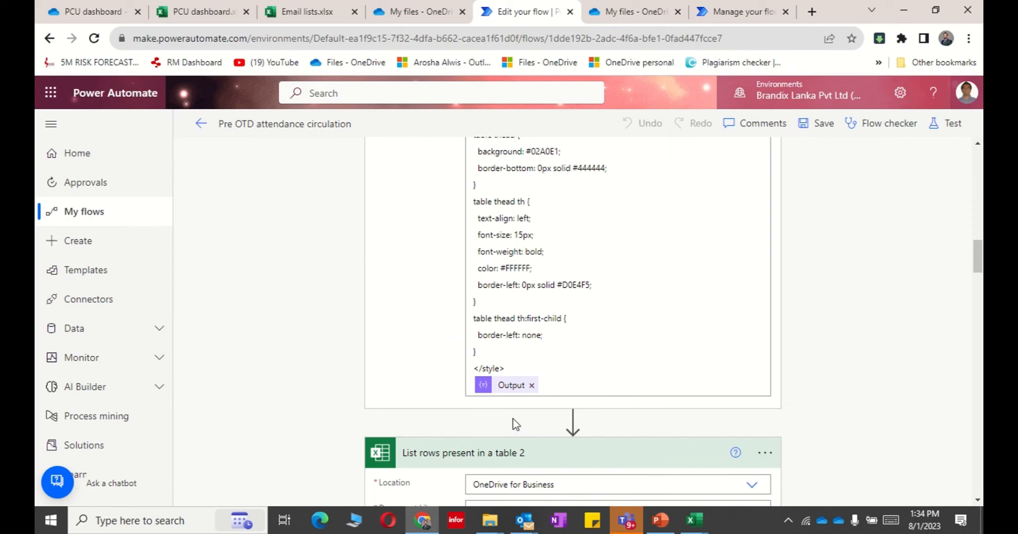
# - Review the Compose 2 style code and its Output token again, tracing it back to the Create HTML table action
pyautogui.scroll(7, 608, 335)
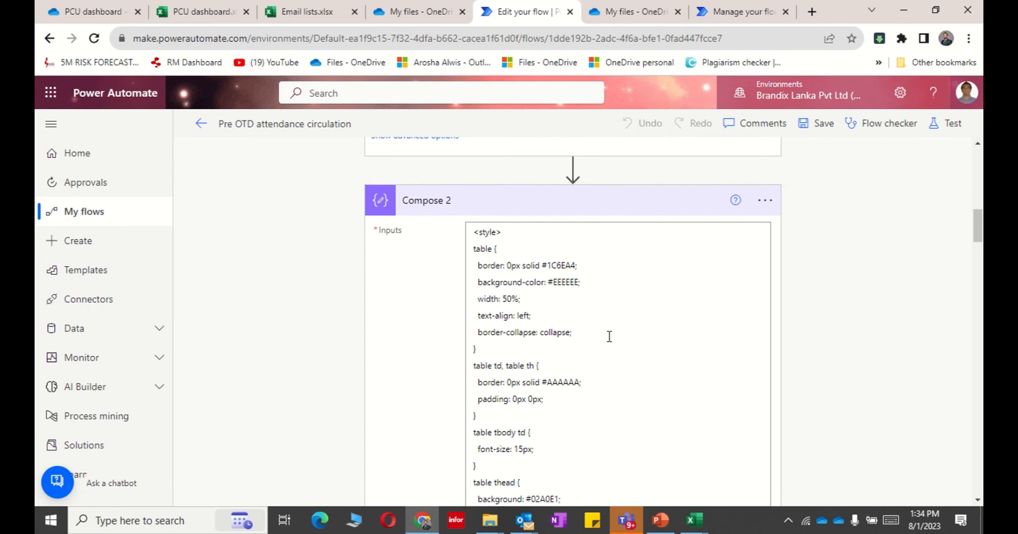
pyautogui.scroll(-7, 494, 254)
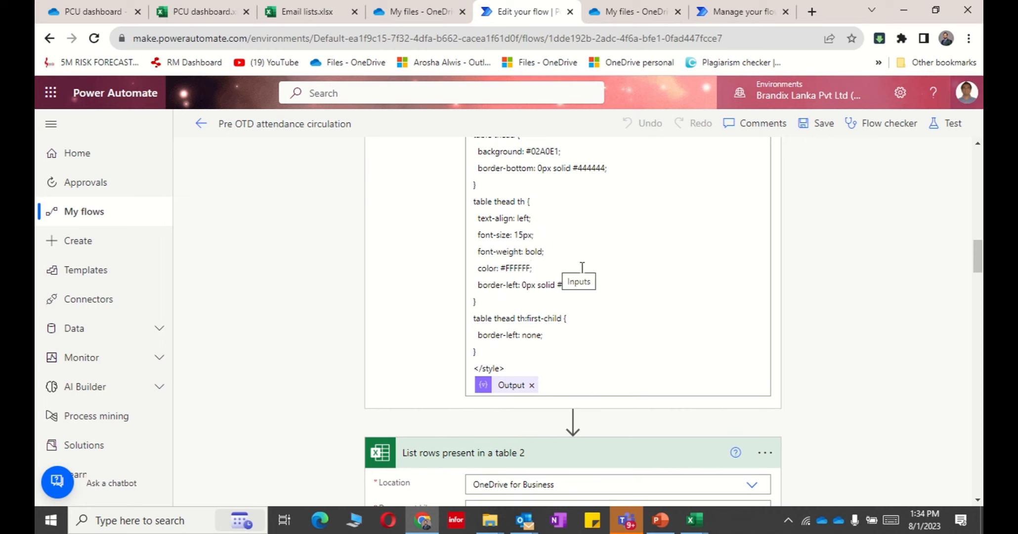
pyautogui.scroll(-1, 582, 267)
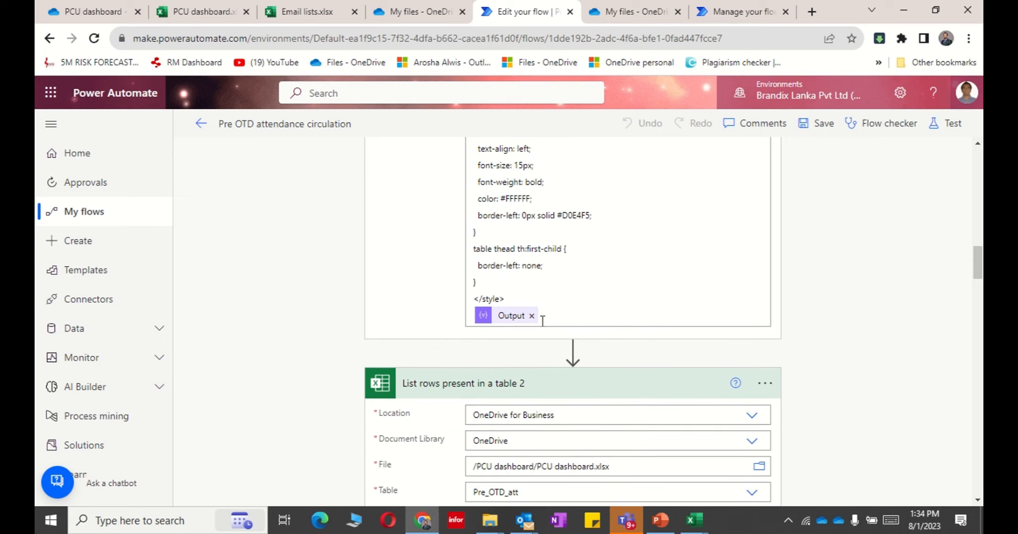
pyautogui.scroll(8, 521, 292)
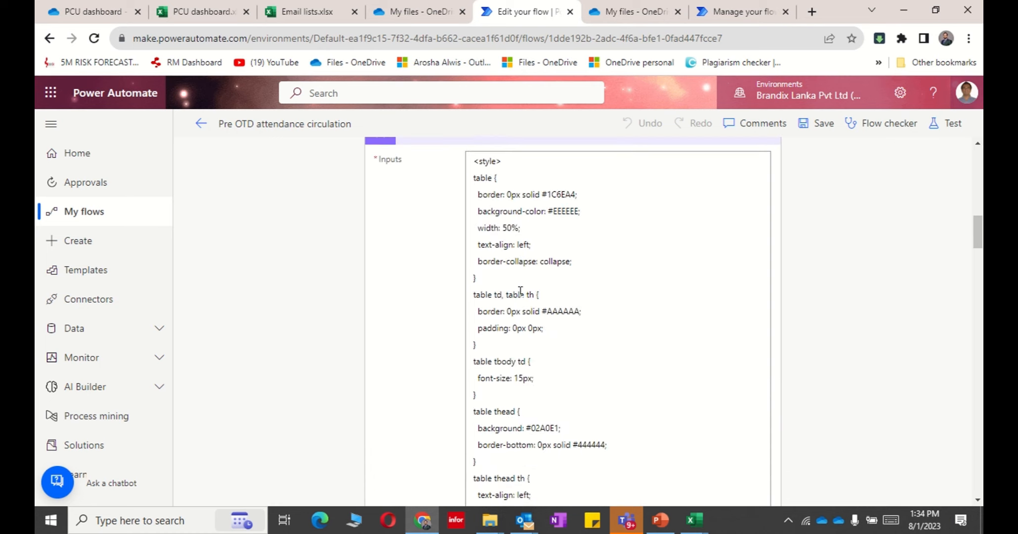
pyautogui.scroll(-1, 501, 278)
pyautogui.scroll(-8, 501, 279)
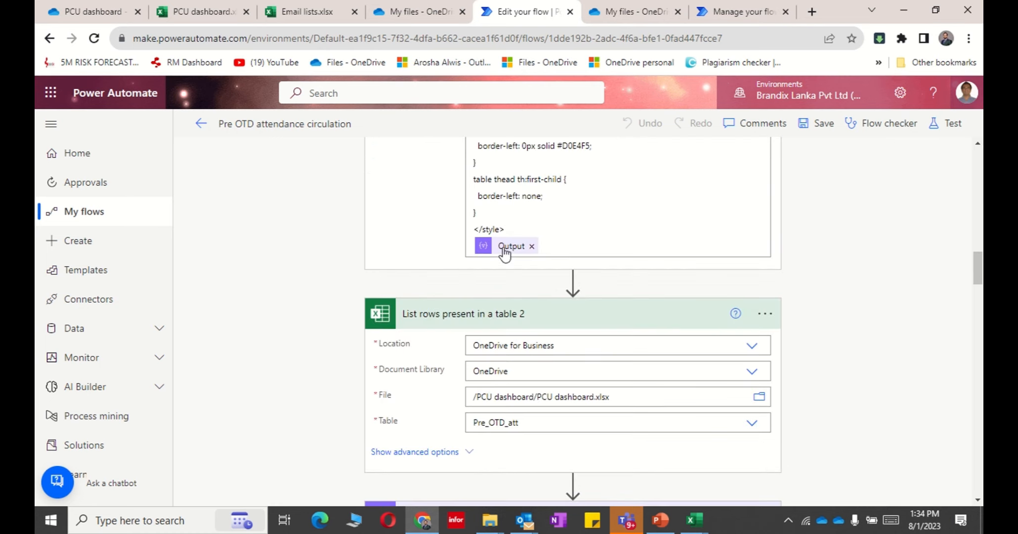
pyautogui.scroll(9, 660, 268)
pyautogui.scroll(3, 660, 271)
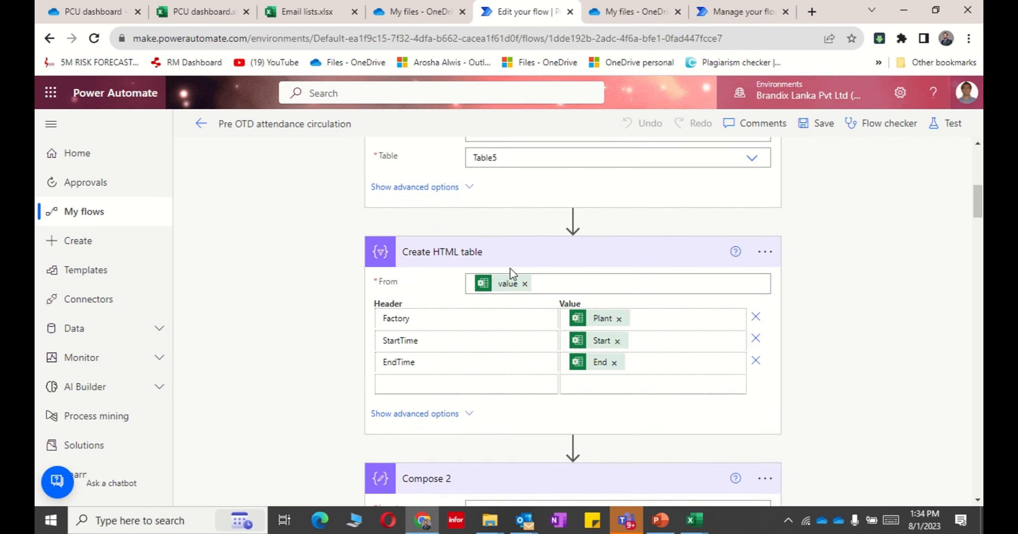
# - Examine the List rows present in a table 2 source settings and view the attendance table in the PCU dashboard workbook
pyautogui.scroll(-10, 519, 272)
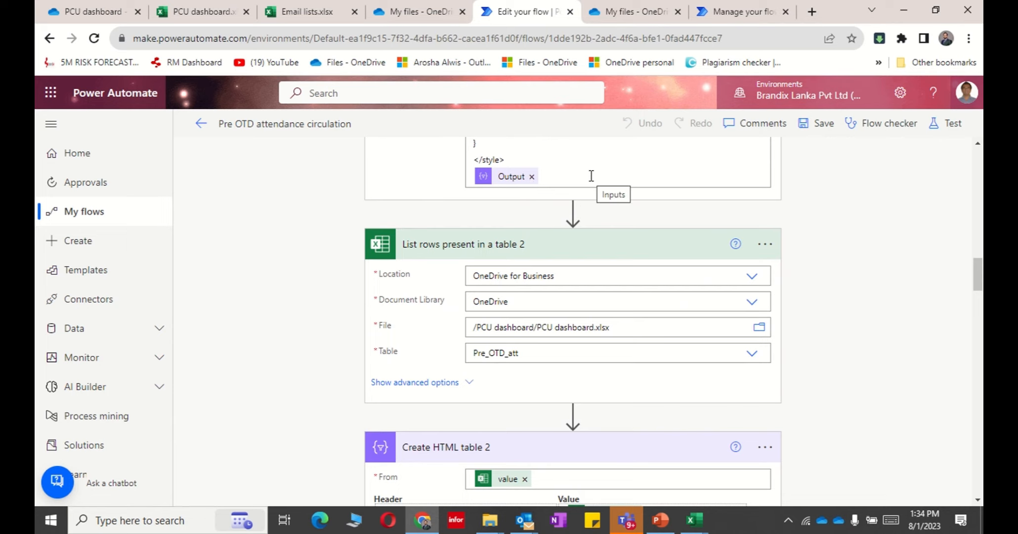
pyautogui.scroll(-3, 587, 178)
pyautogui.scroll(1, 585, 187)
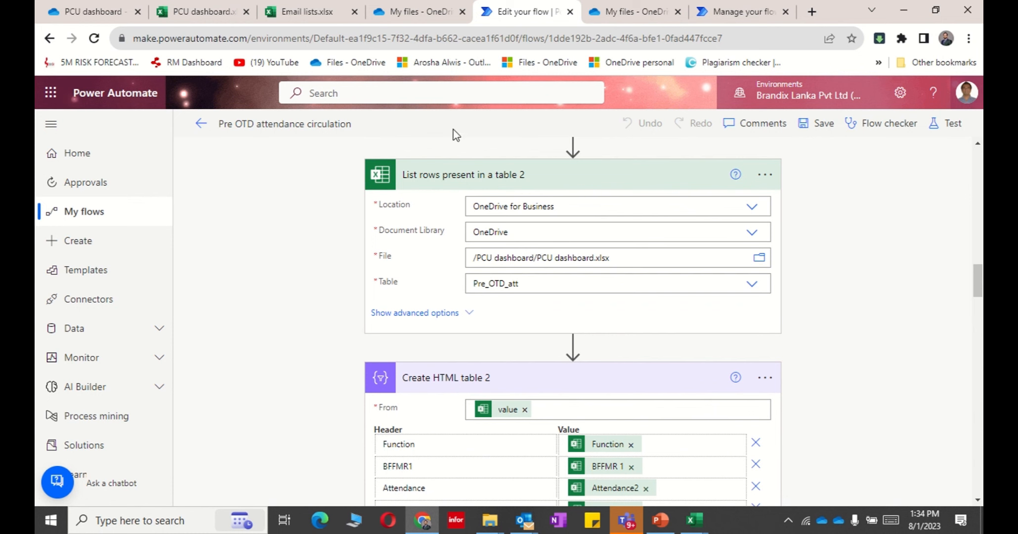
pyautogui.click(209, 12)
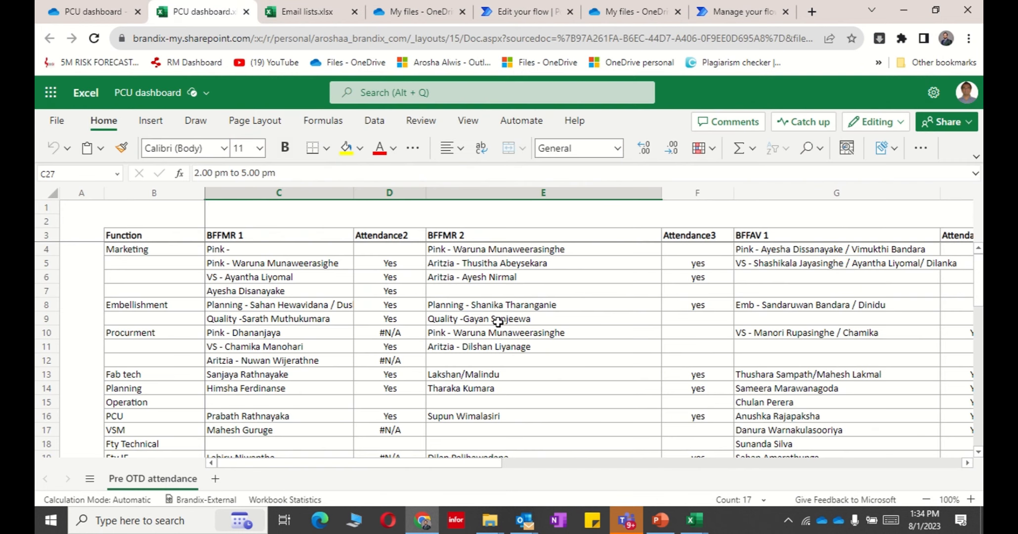
pyautogui.click(449, 290)
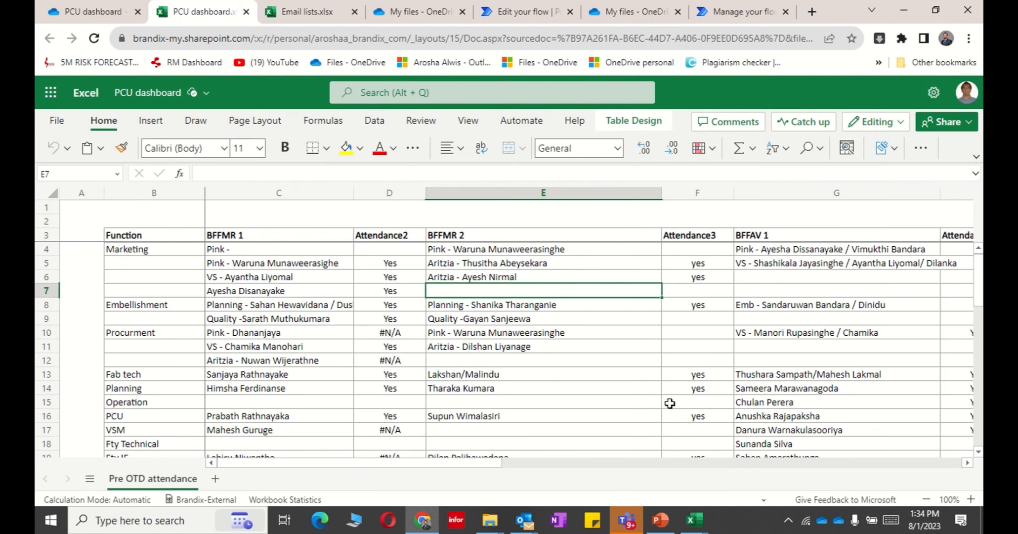
# - Switch to Outlook's Pre OTD attendance - FF message and look through its attendance table
pyautogui.moveTo(534, 522)
pyautogui.click(607, 474)
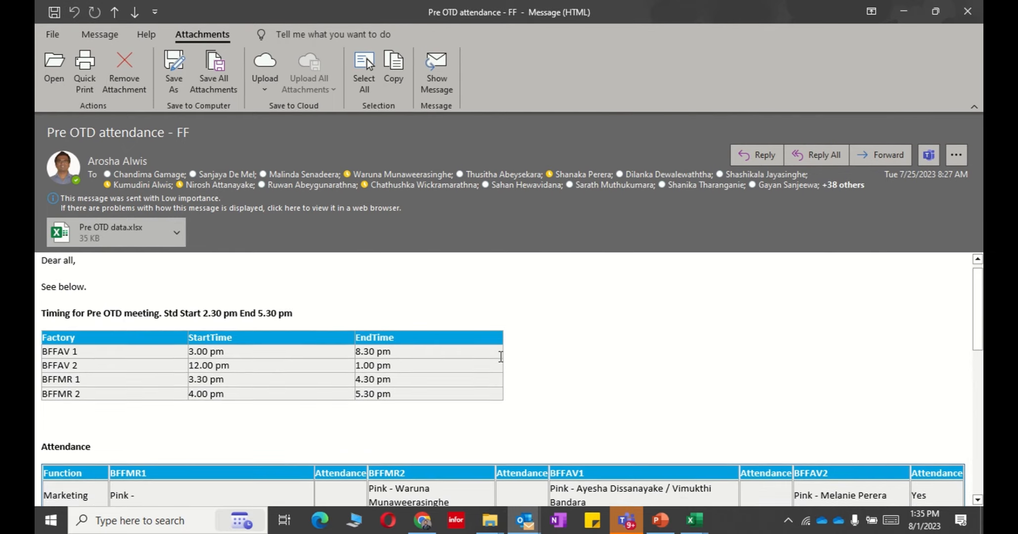
pyautogui.scroll(-5, 237, 395)
pyautogui.scroll(3, 237, 396)
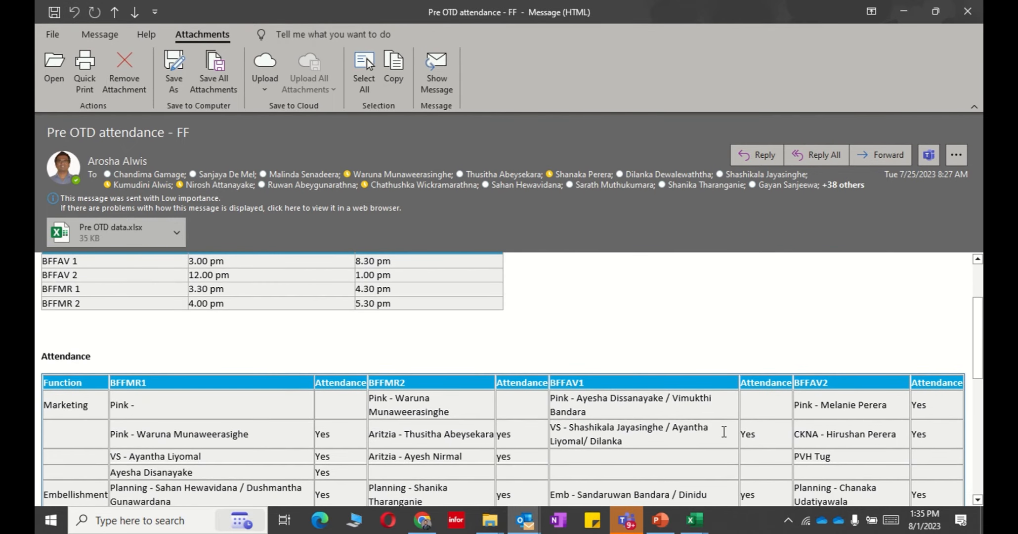
pyautogui.scroll(-8, 724, 432)
pyautogui.scroll(4, 464, 371)
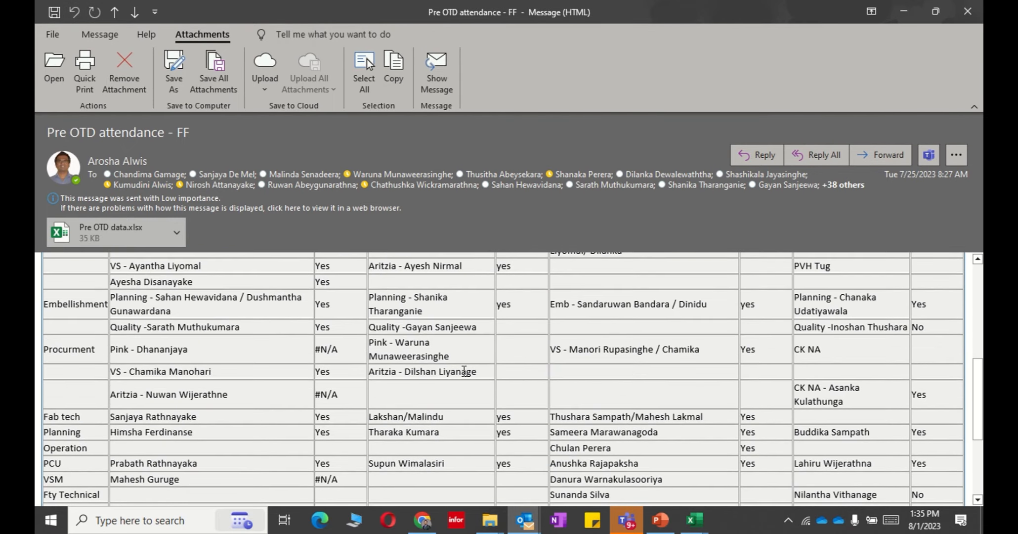
pyautogui.scroll(3, 503, 381)
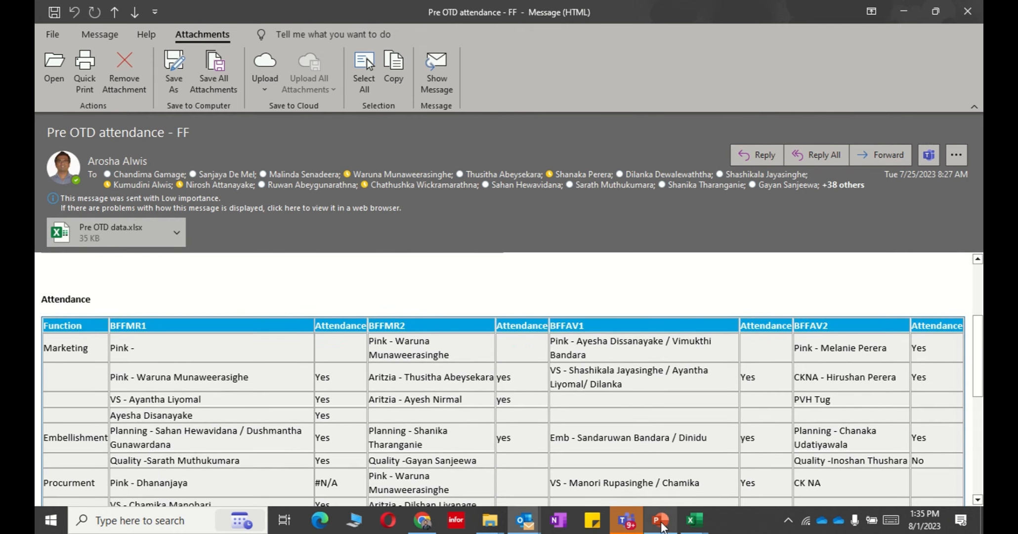
# - Return to the flow editor in Chrome and examine the header and value mappings of Create HTML table 2
pyautogui.click(423, 520)
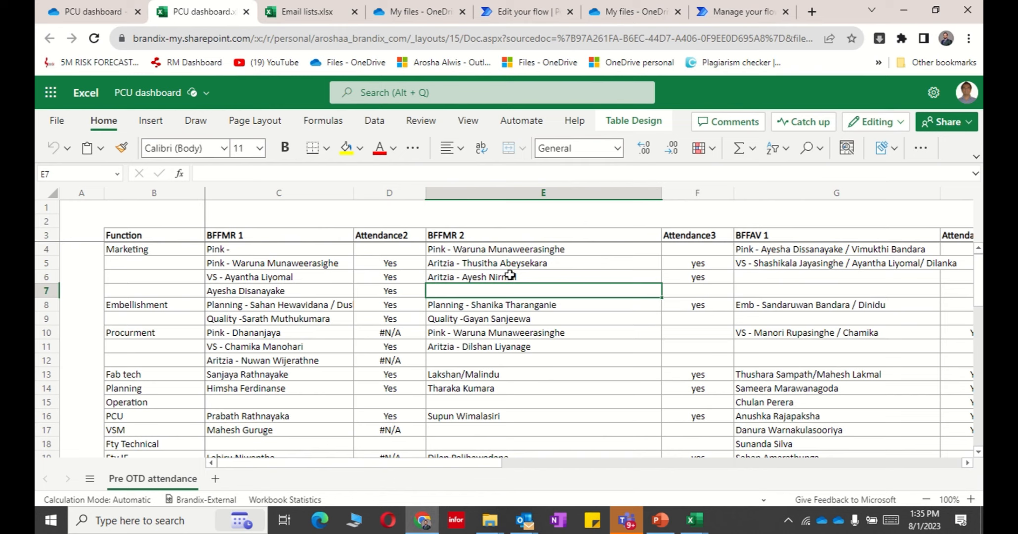
pyautogui.click(519, 17)
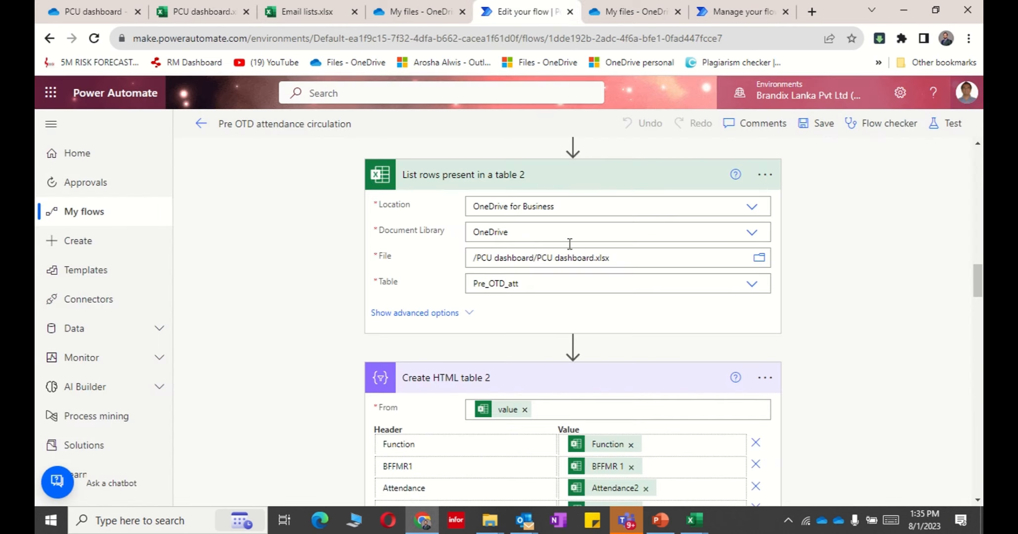
pyautogui.scroll(-5, 570, 244)
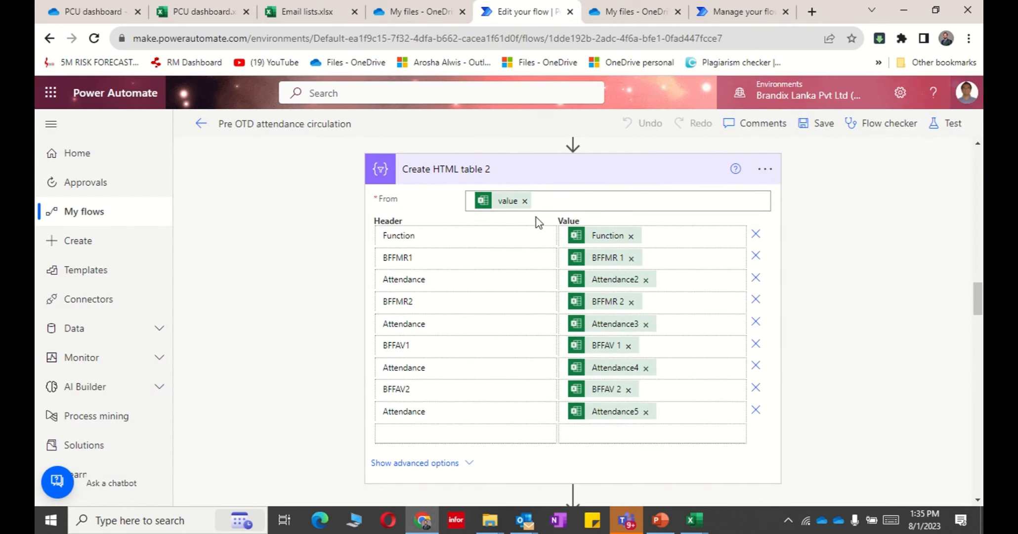
pyautogui.scroll(-1, 511, 257)
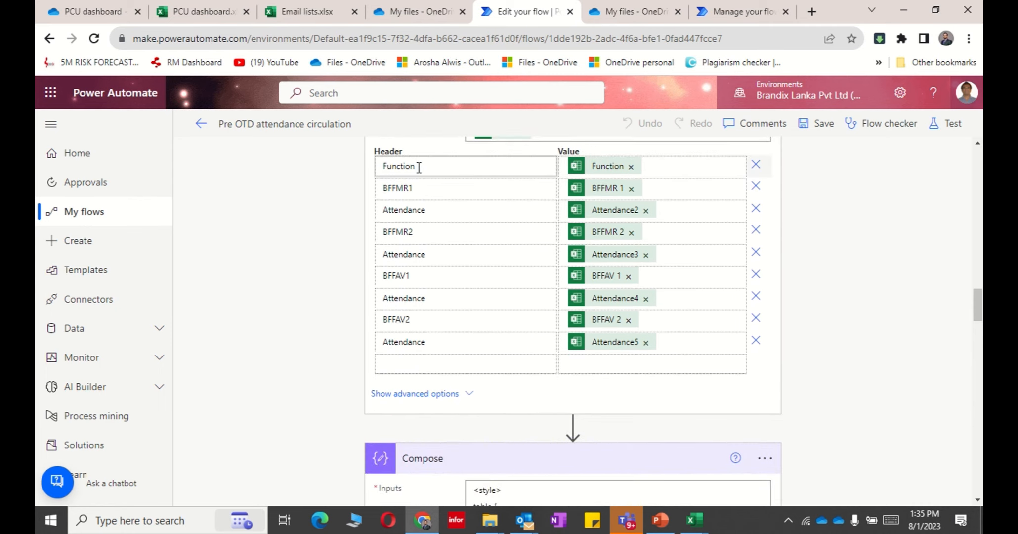
pyautogui.scroll(-1, 474, 233)
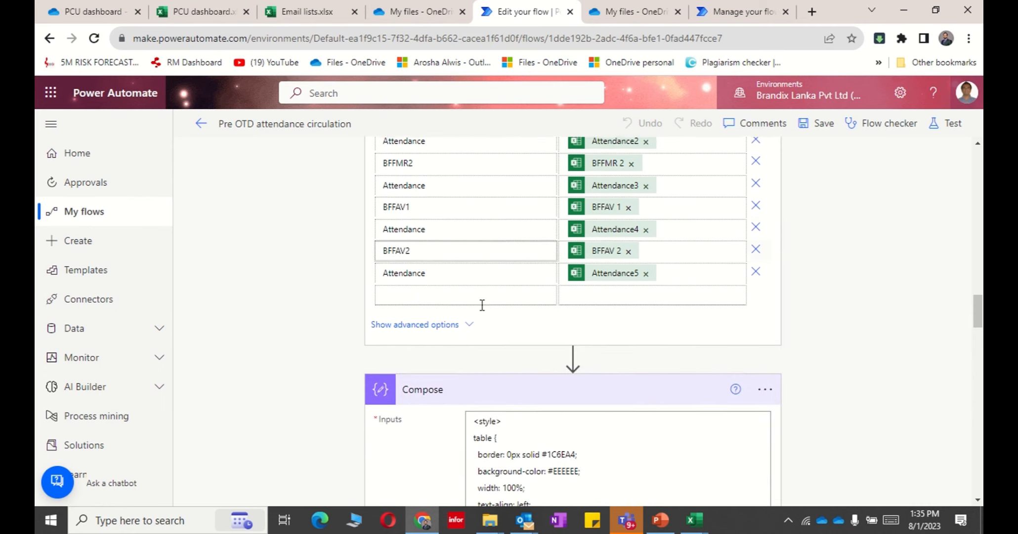
# - Examine the Compose action's CSS styling for the attendance table, down to its Output token
pyautogui.scroll(-3, 491, 253)
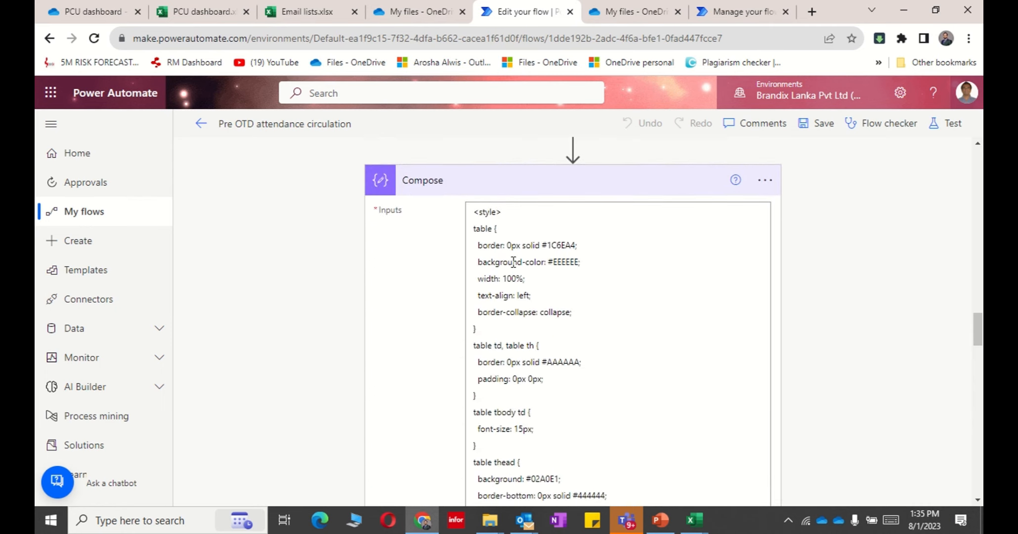
pyautogui.scroll(-4, 514, 244)
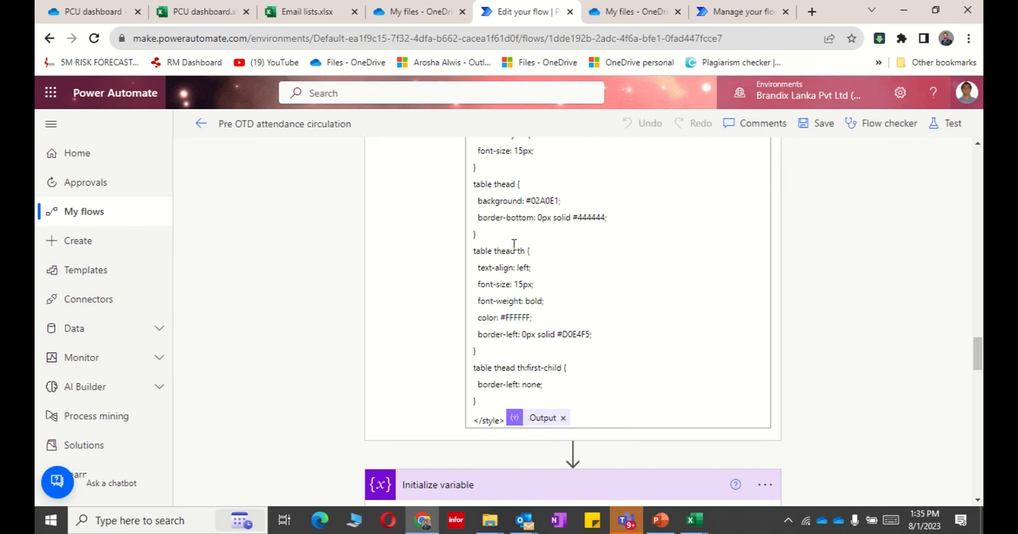
pyautogui.scroll(-1, 513, 244)
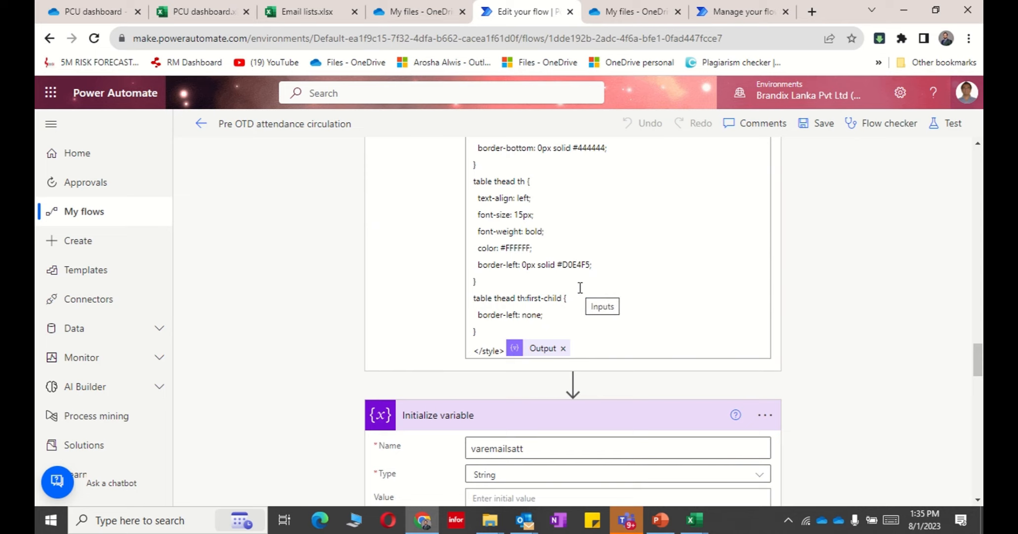
# - Examine the Initialize variable action for varemailsatt and the source file and table in List rows present in a table 3
pyautogui.scroll(-1, 580, 287)
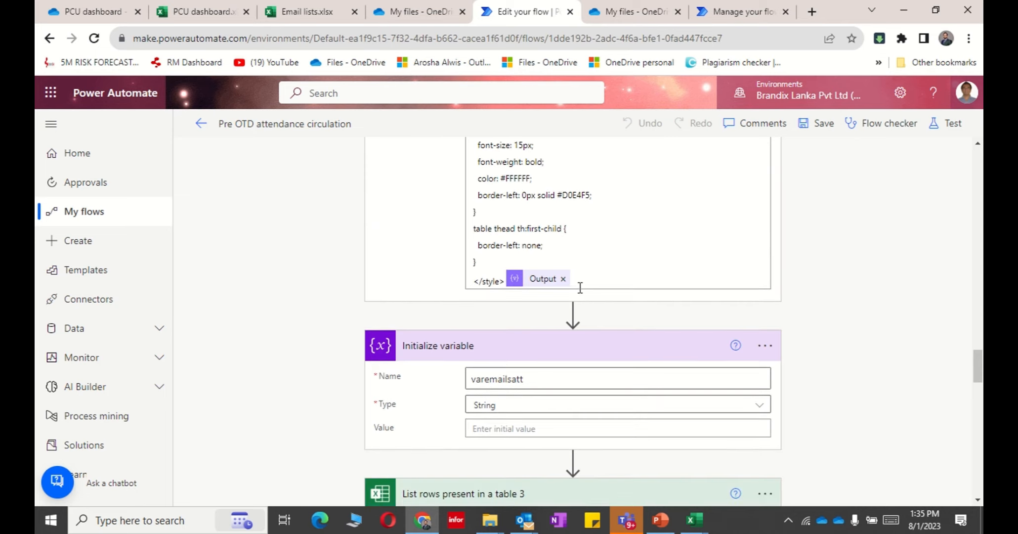
pyautogui.scroll(-1, 633, 269)
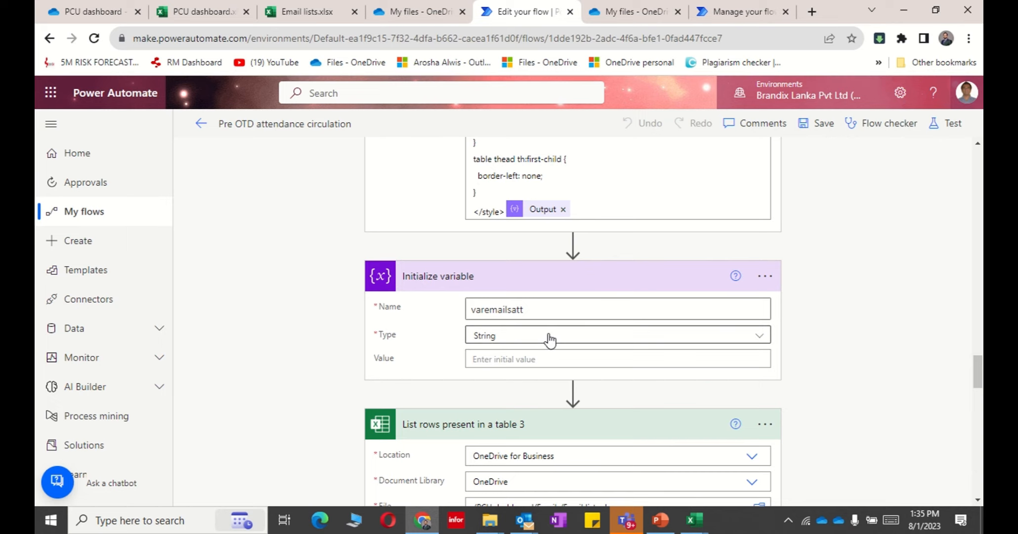
pyautogui.scroll(-2, 548, 318)
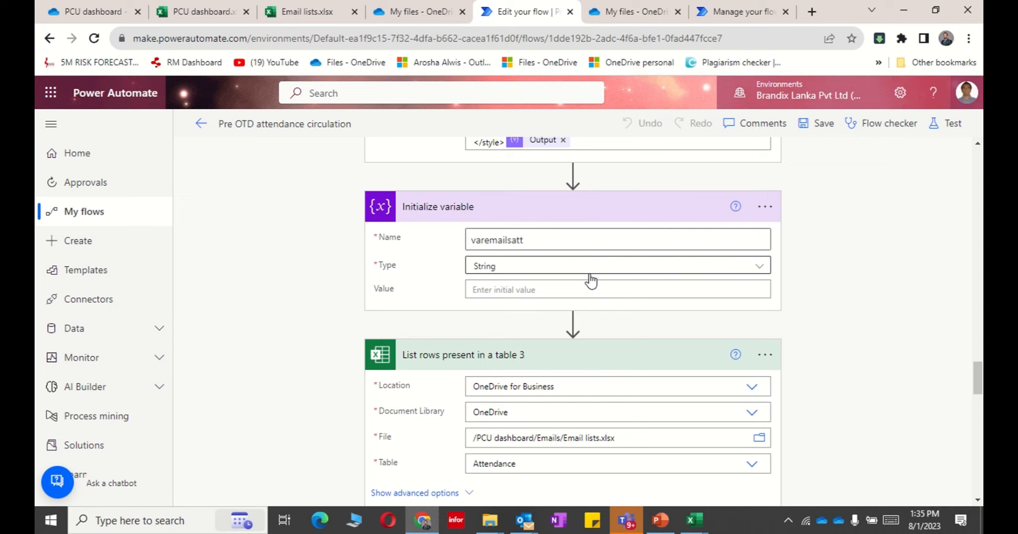
pyautogui.scroll(-3, 591, 281)
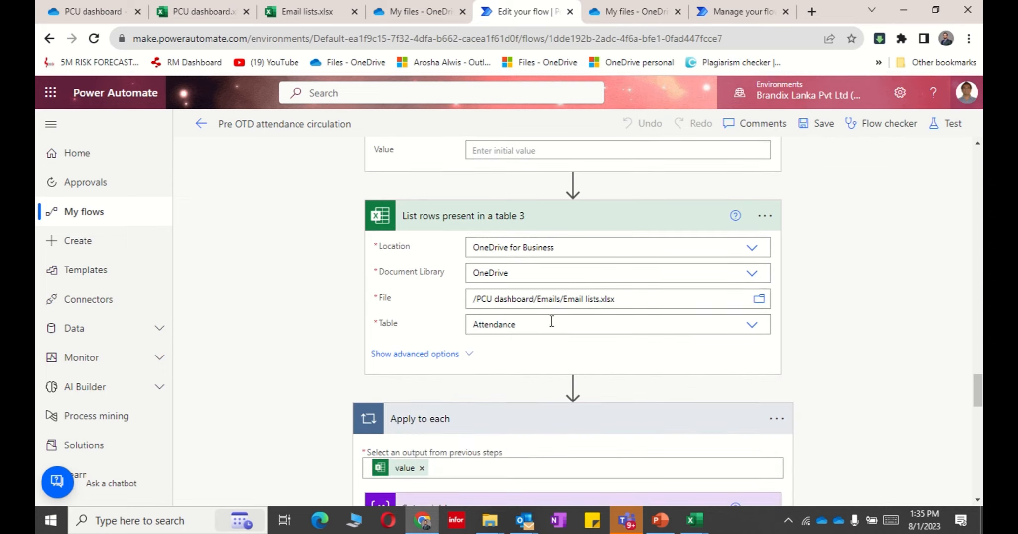
# - Open the Emails folder in OneDrive's PCU dashboard and look through the Attendance criculation column of Email lists.xlsx
pyautogui.click(98, 12)
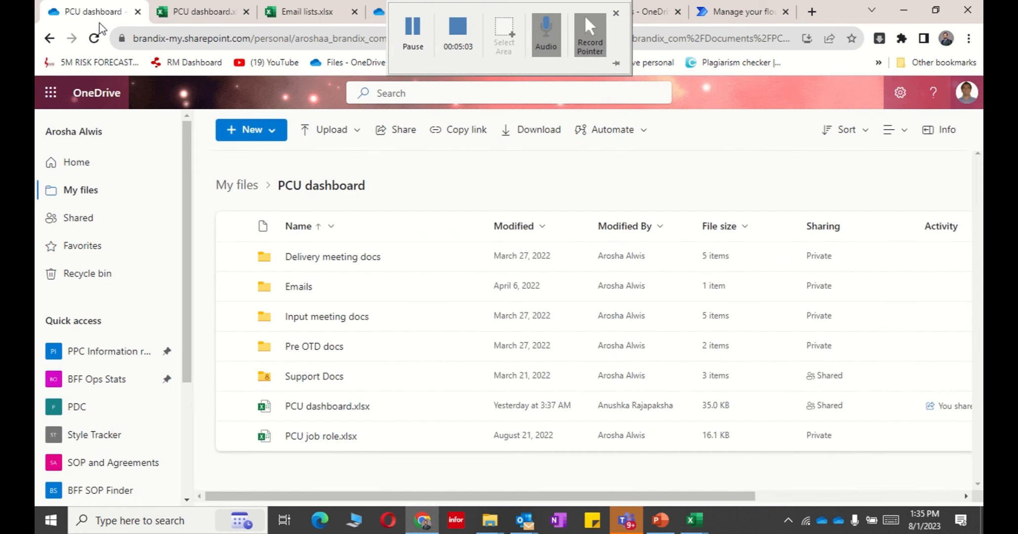
pyautogui.click(301, 289)
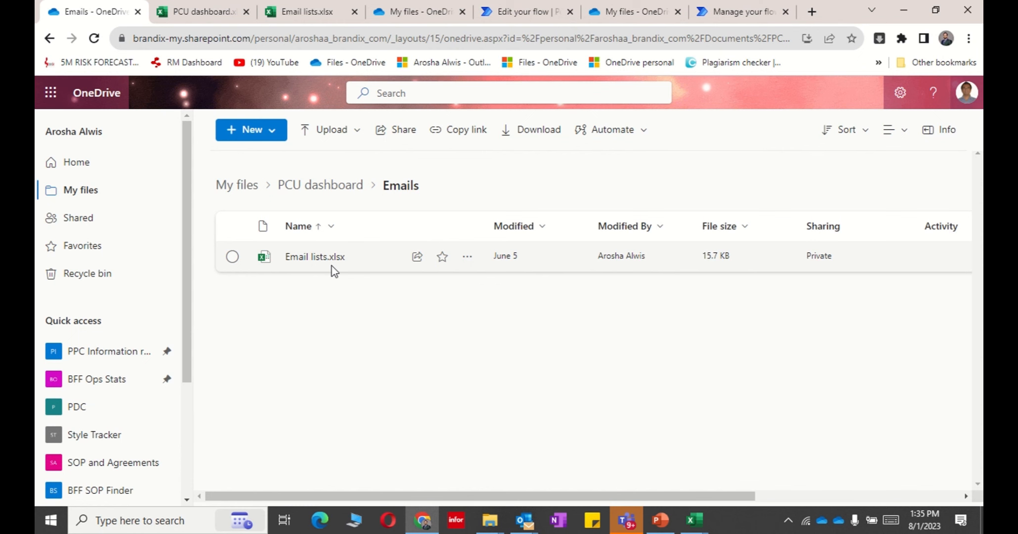
pyautogui.click(289, 15)
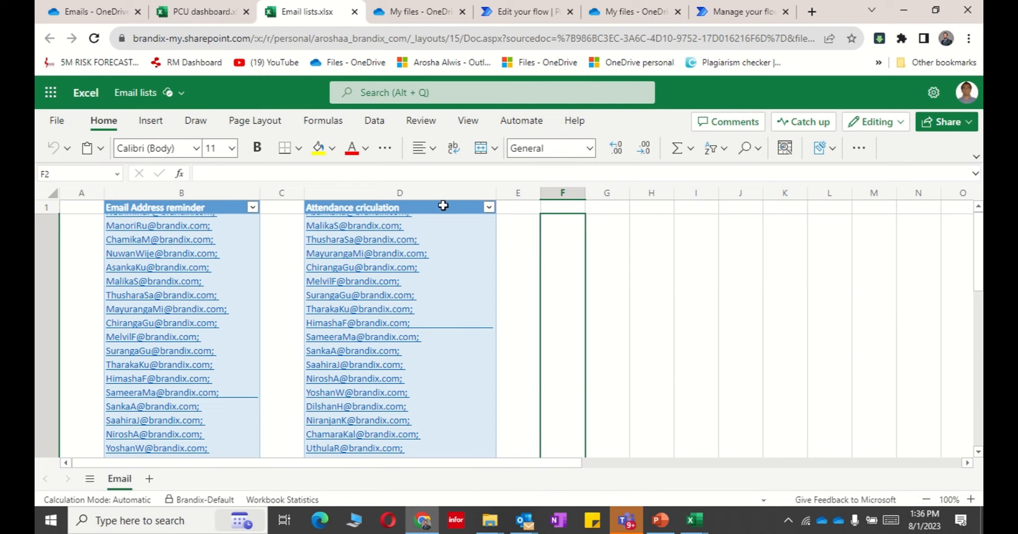
pyautogui.scroll(-5, 454, 345)
pyautogui.scroll(5, 454, 345)
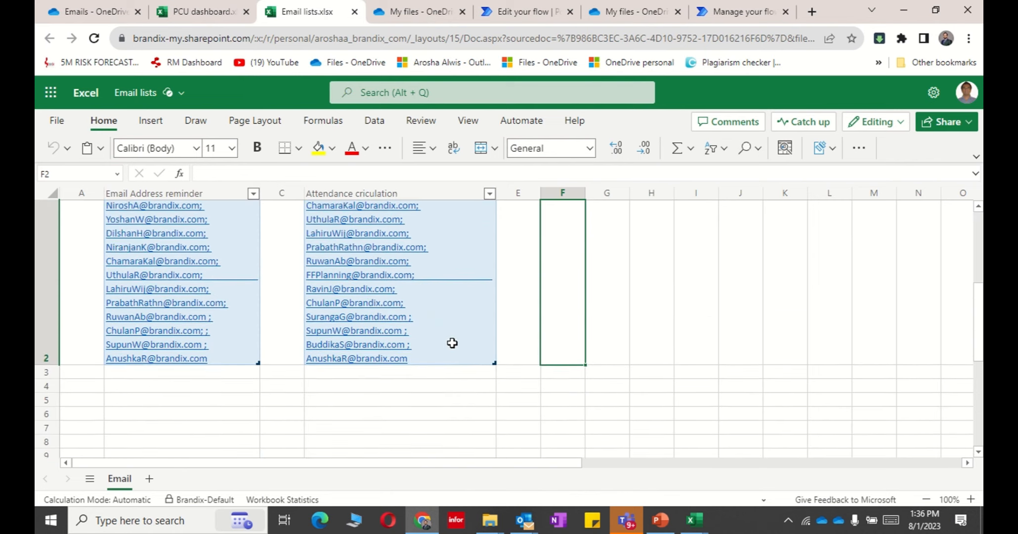
# - Switch to Outlook to view the recipients of the Pre OTD attendance - FF message, and return to Chrome
pyautogui.moveTo(523, 519)
pyautogui.click(611, 477)
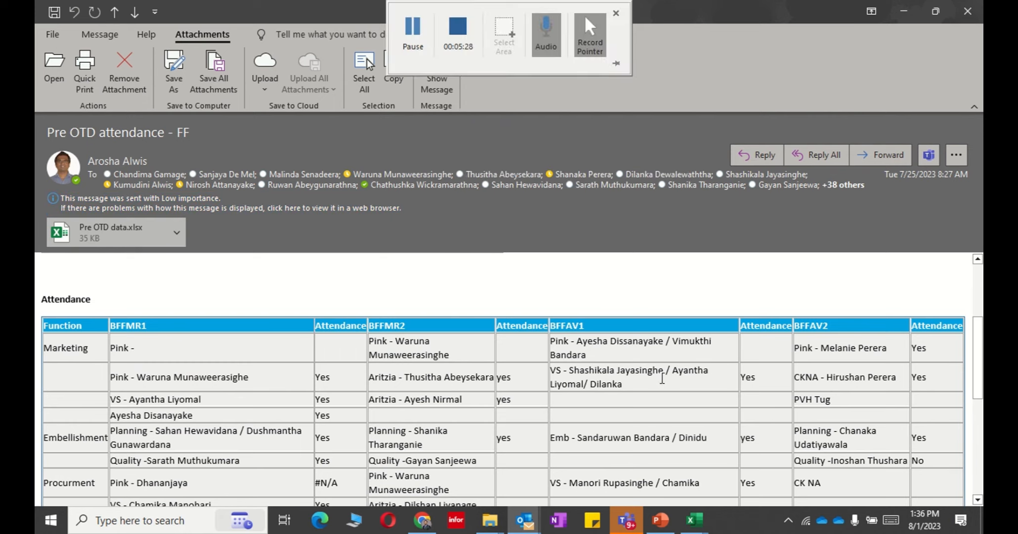
pyautogui.click(429, 525)
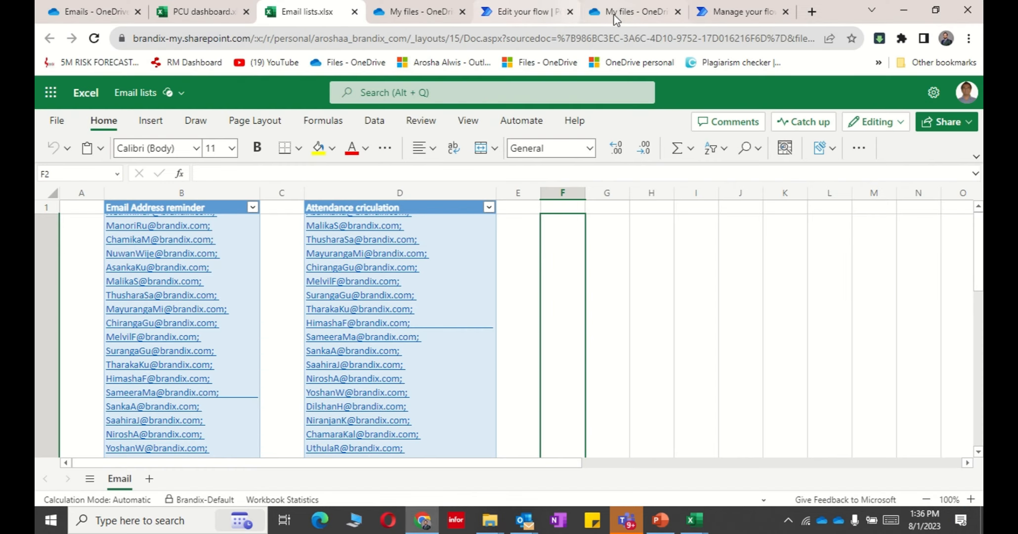
# - Go back to the flow editor and examine the file and table of List rows present in a table 3
pyautogui.click(496, 11)
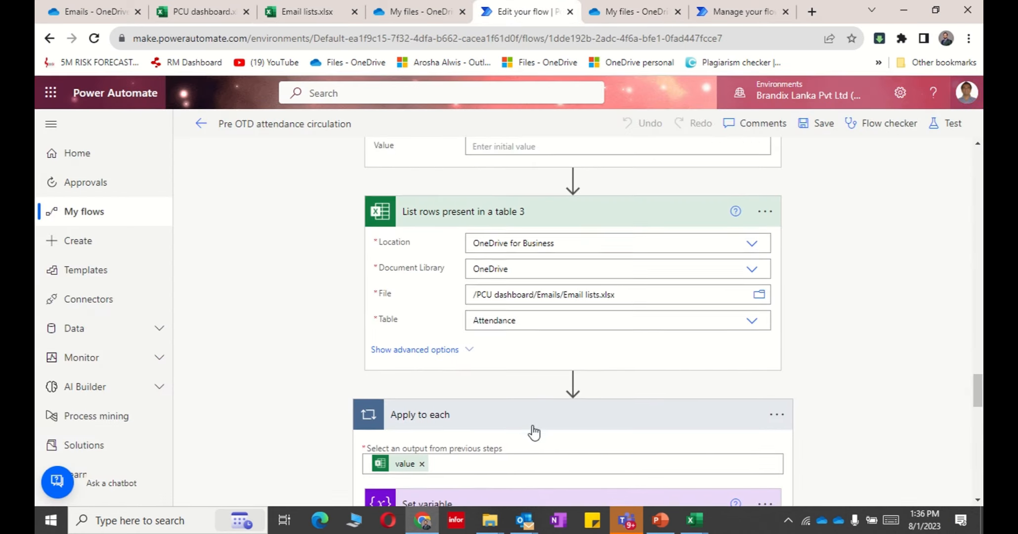
pyautogui.scroll(-3, 531, 430)
pyautogui.scroll(3, 534, 425)
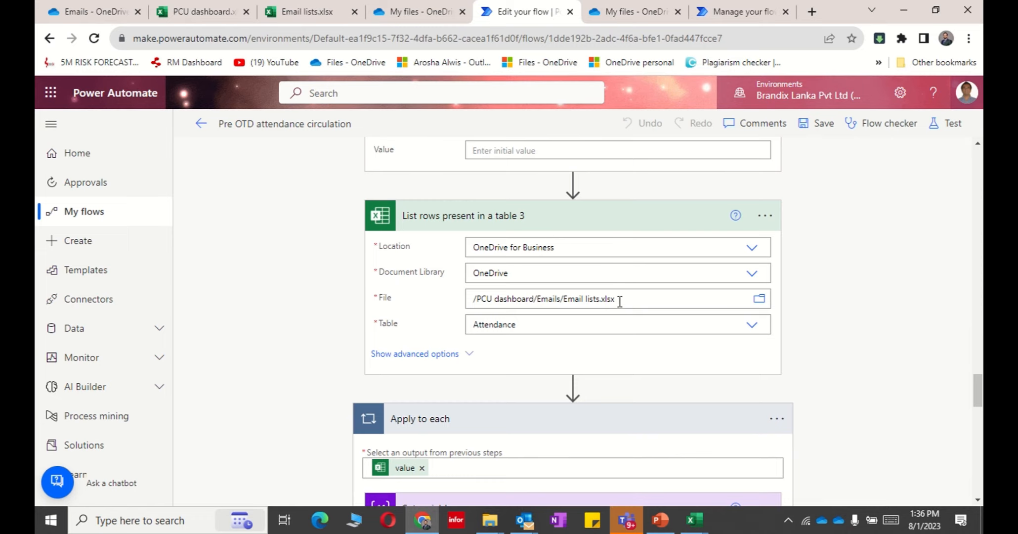
pyautogui.scroll(-3, 613, 308)
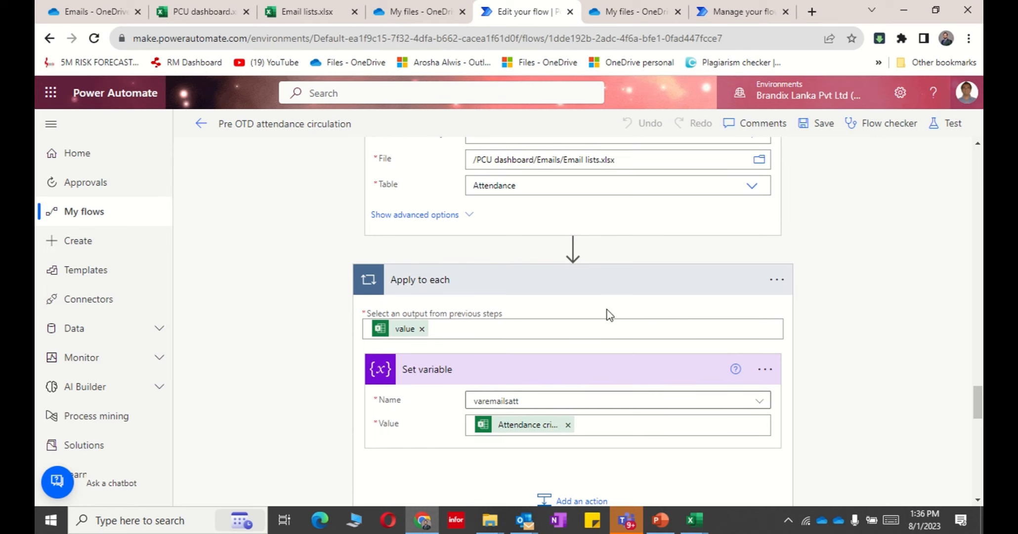
# - Examine the Apply to each loop's value input and the Set variable action that fills varemailsatt from the Attendance criculation column
pyautogui.scroll(-2, 610, 314)
pyautogui.scroll(2, 610, 315)
pyautogui.scroll(-2, 537, 354)
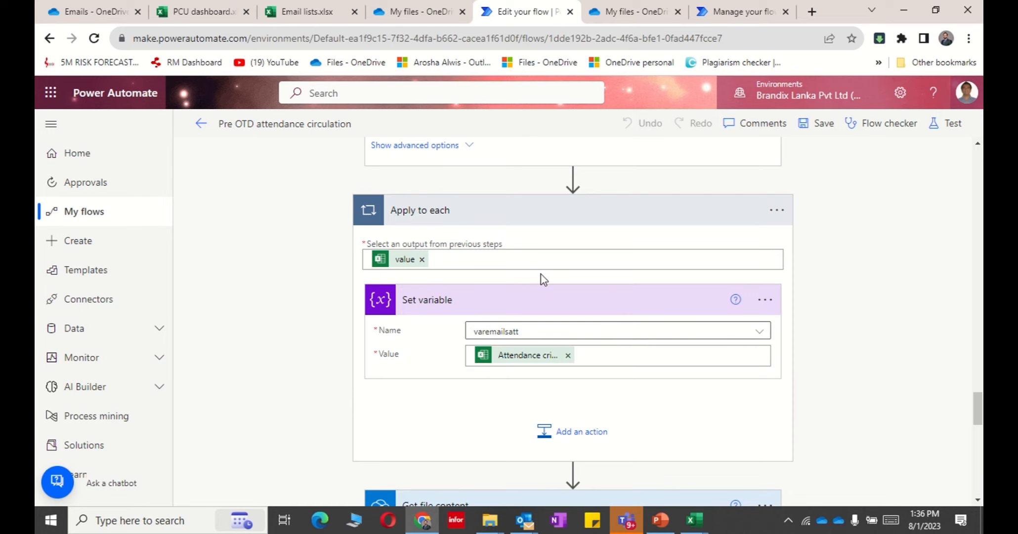
pyautogui.scroll(-1, 543, 279)
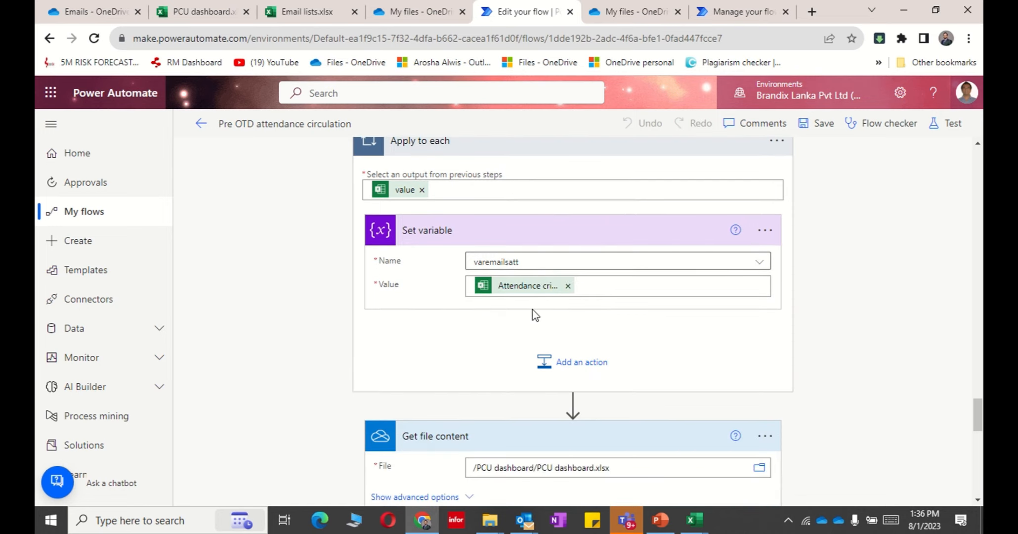
pyautogui.scroll(-1, 535, 313)
pyautogui.scroll(1, 536, 313)
pyautogui.scroll(-2, 648, 323)
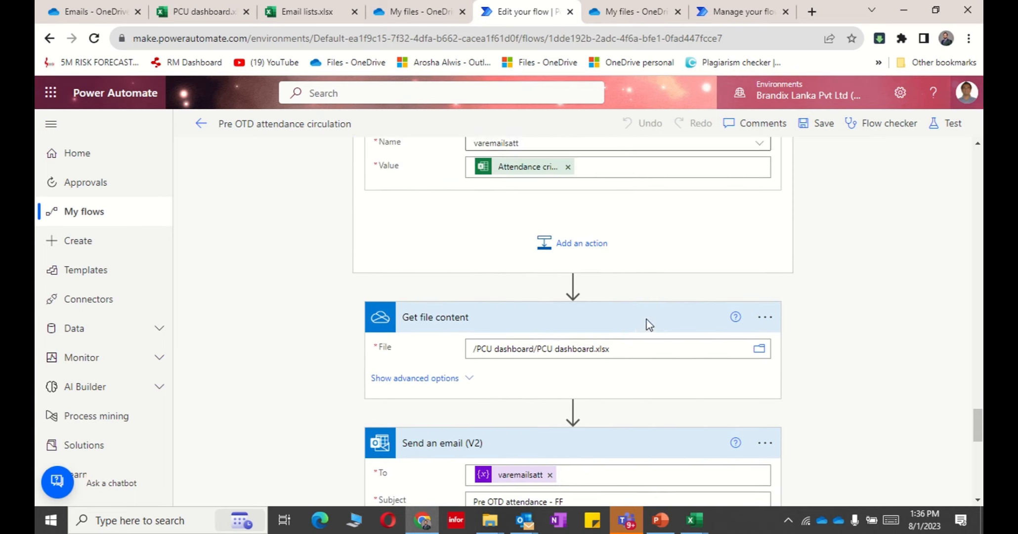
pyautogui.scroll(2, 649, 324)
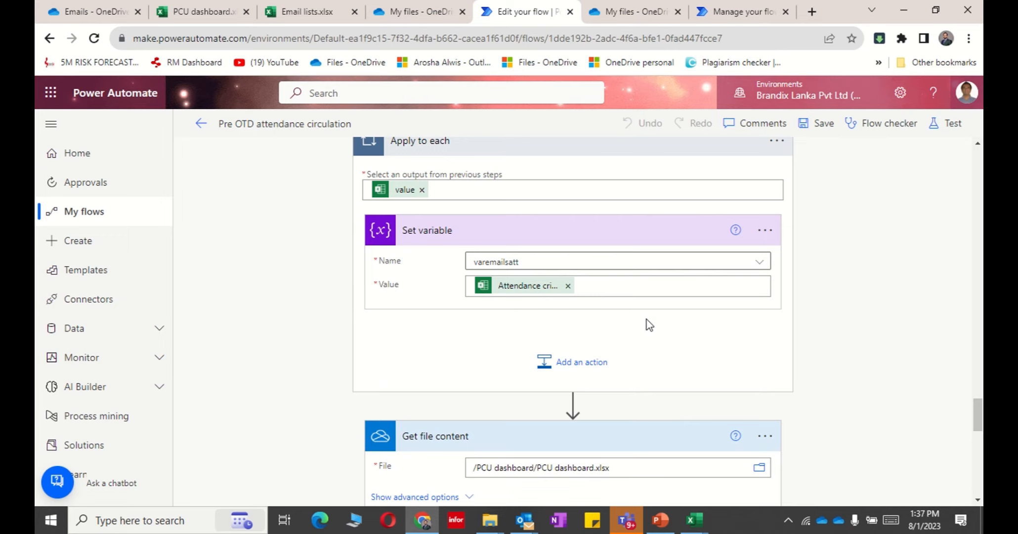
pyautogui.scroll(2, 897, 297)
pyautogui.scroll(-1, 898, 298)
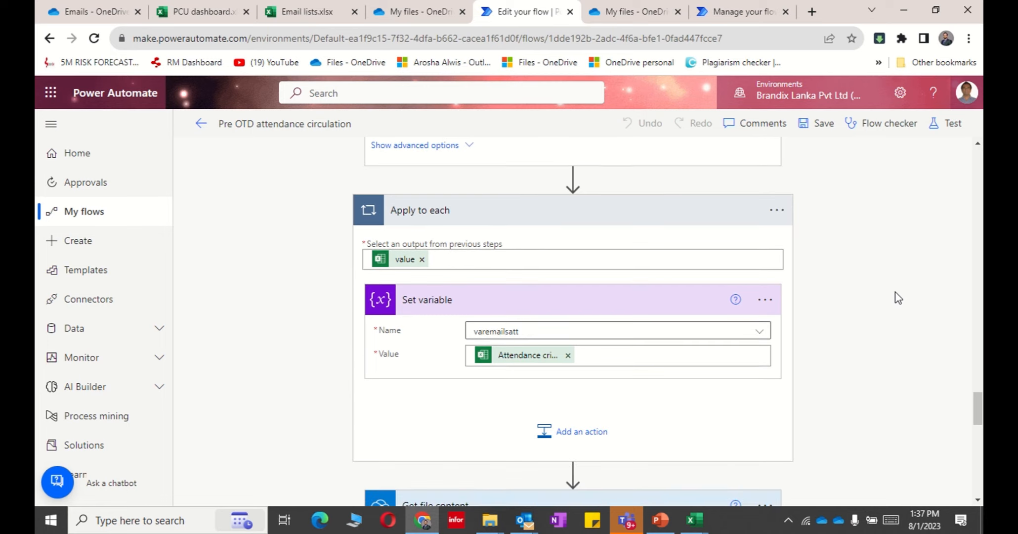
pyautogui.scroll(-1, 832, 275)
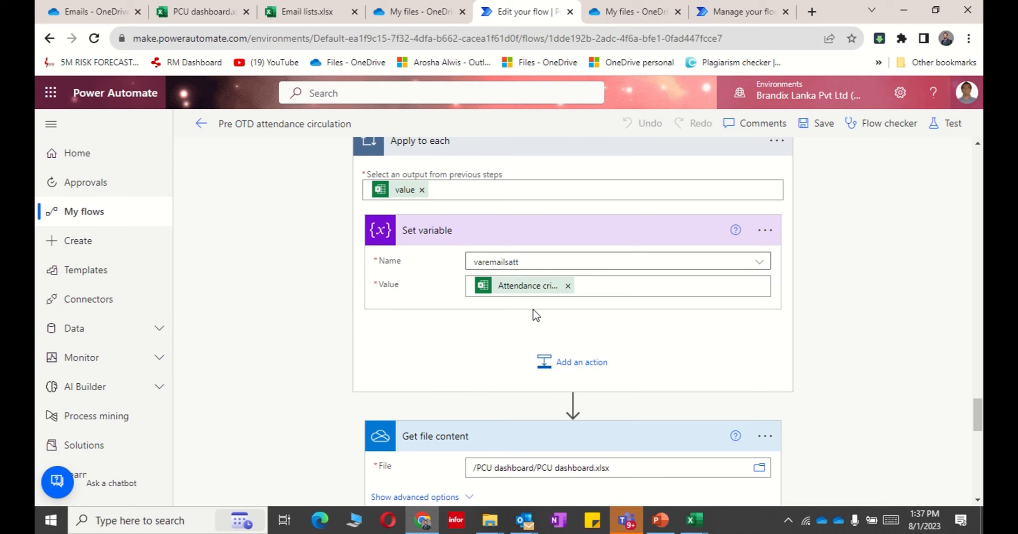
# - Show the advanced options of the Get file content action for PCU dashboard.xlsx
pyautogui.scroll(-2, 603, 323)
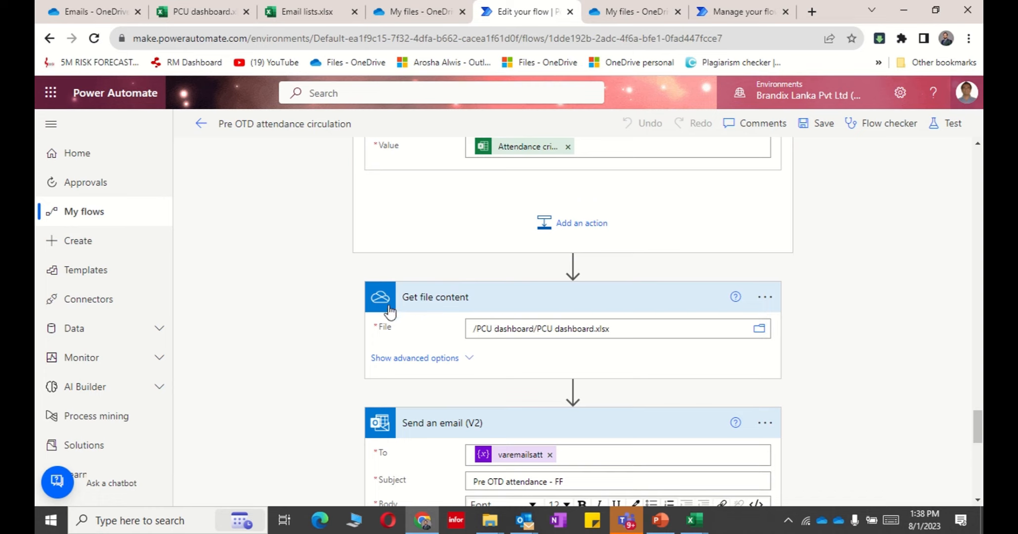
pyautogui.click(469, 359)
pyautogui.scroll(-2, 774, 356)
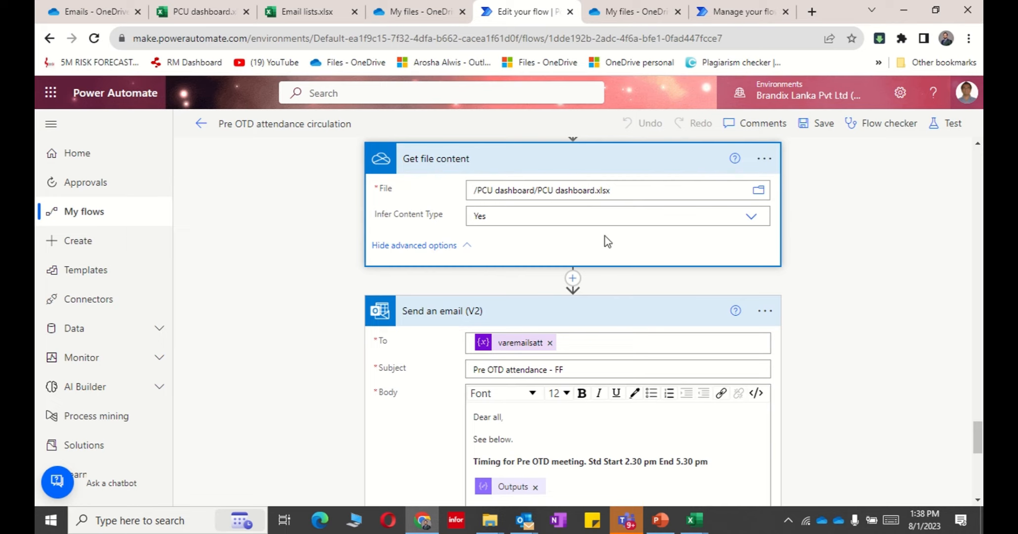
# - Examine the Send an email (V2) action's recipient variable, subject, body with both Outputs tokens, and attachment settings
pyautogui.scroll(-3, 605, 239)
pyautogui.scroll(1, 605, 241)
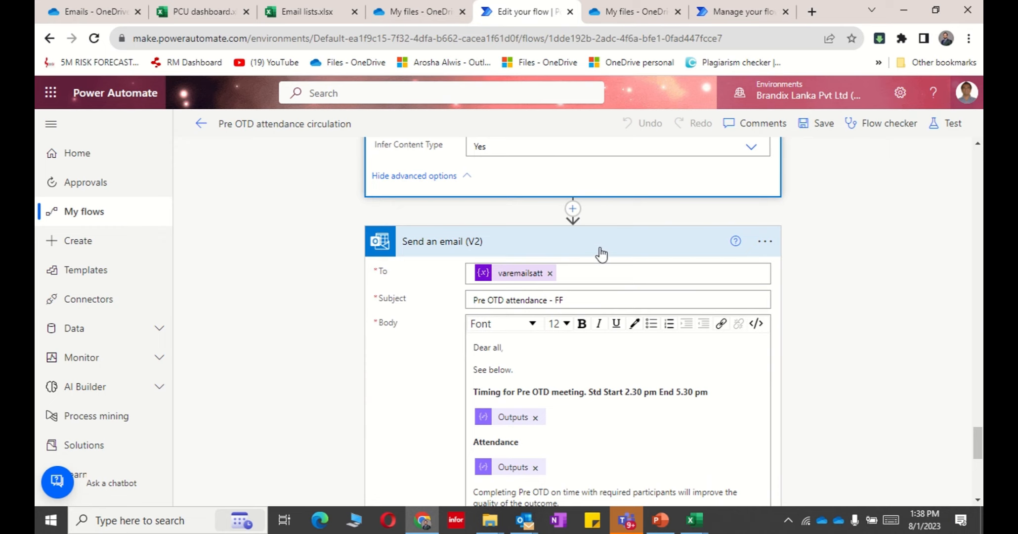
pyautogui.scroll(-5, 601, 254)
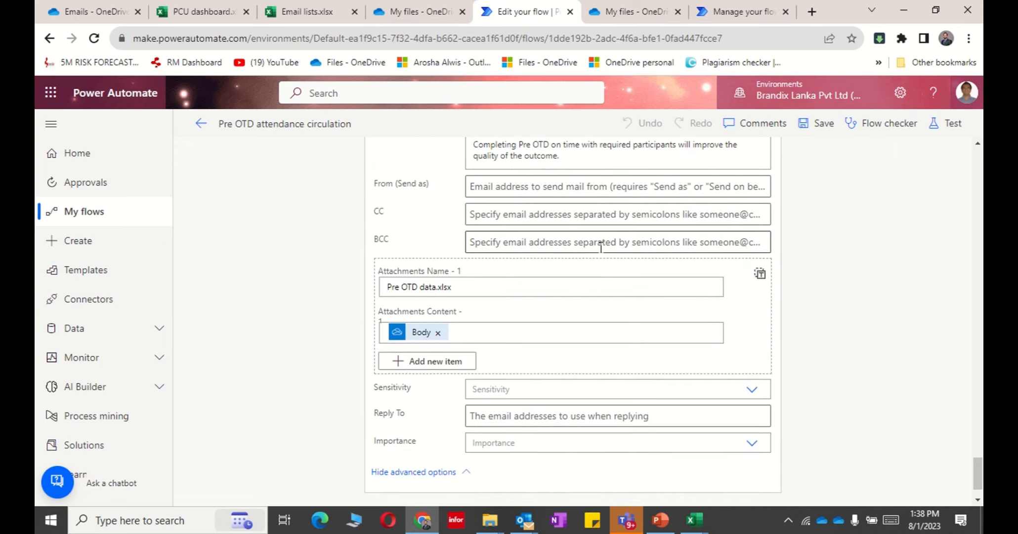
pyautogui.scroll(4, 601, 248)
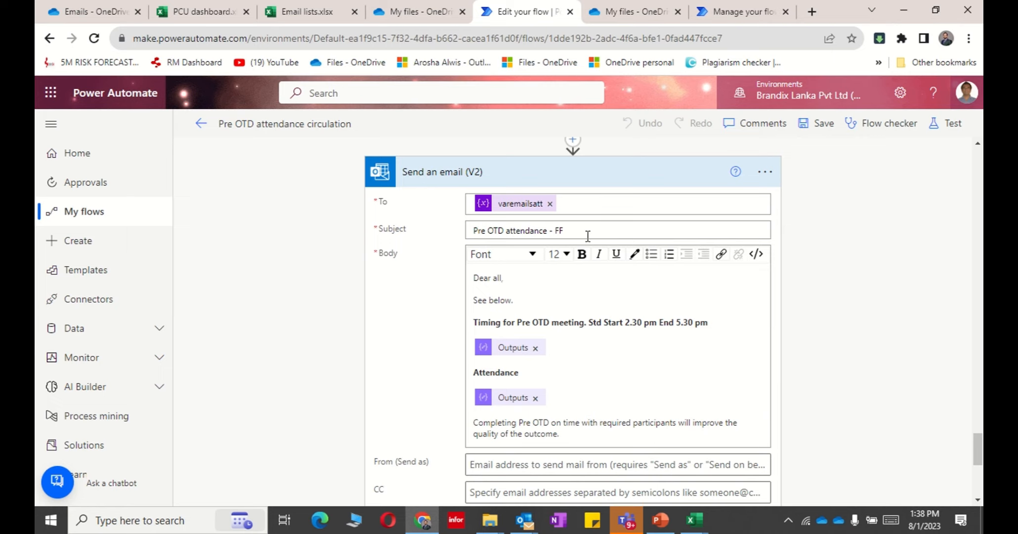
pyautogui.scroll(-2, 564, 350)
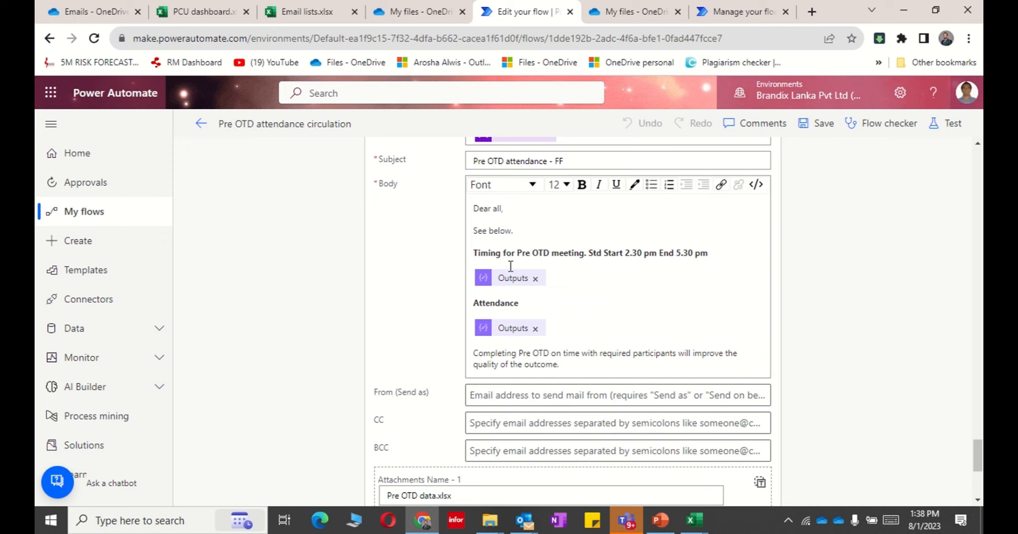
pyautogui.scroll(-4, 581, 325)
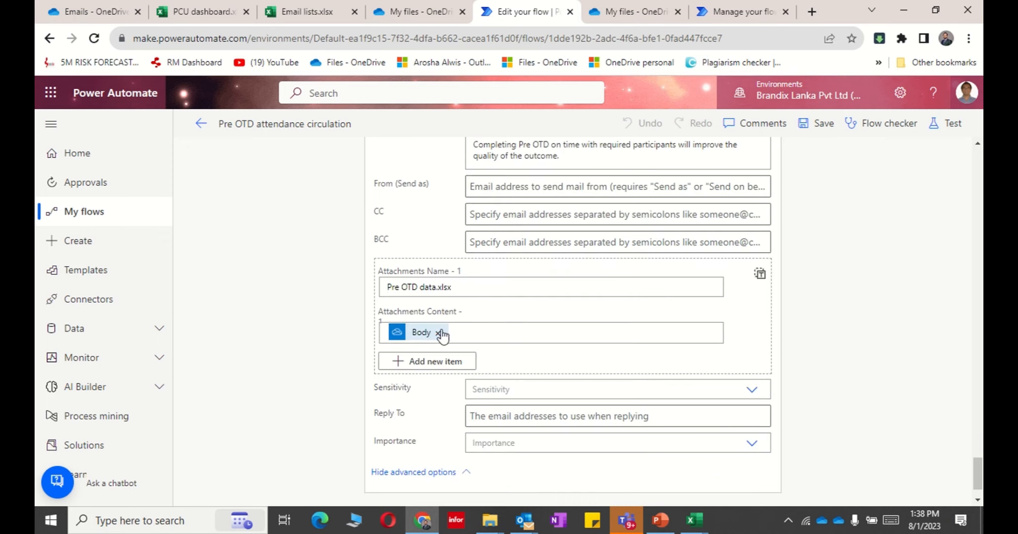
# - Inspect the attachment name and the content field with its available dynamic content in Send an email (V2)
pyautogui.click(482, 290)
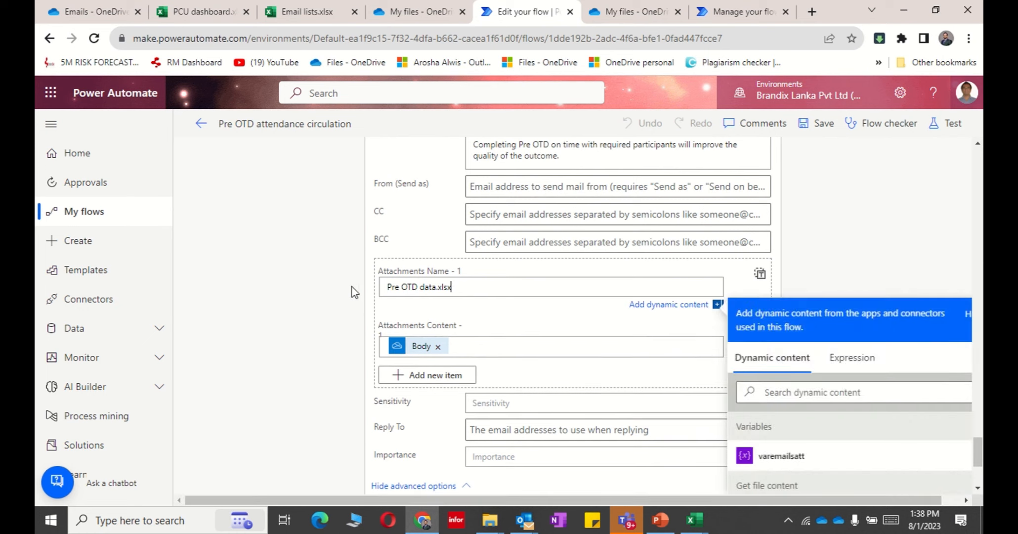
pyautogui.hotkey('ctrl', 'a')
pyautogui.click(506, 285)
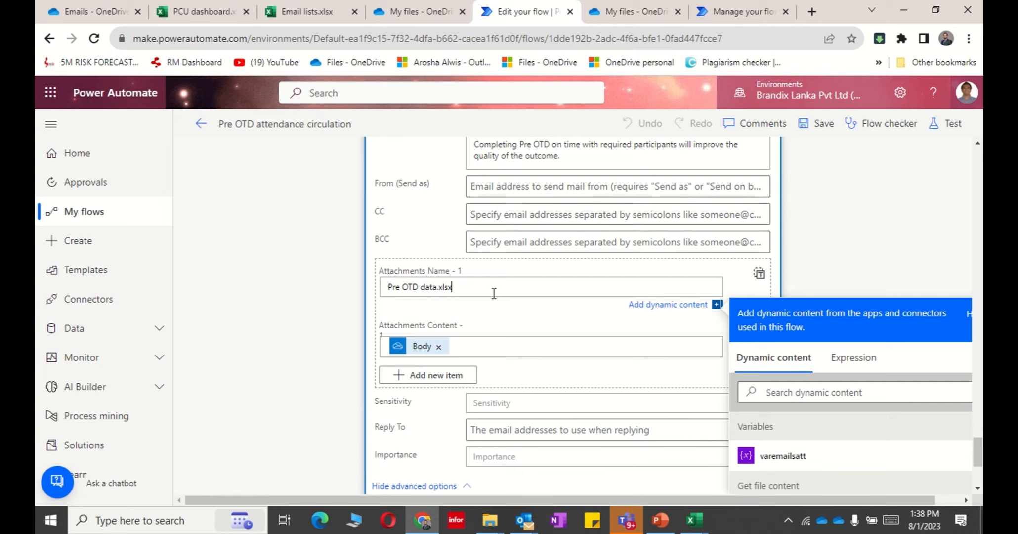
pyautogui.click(479, 341)
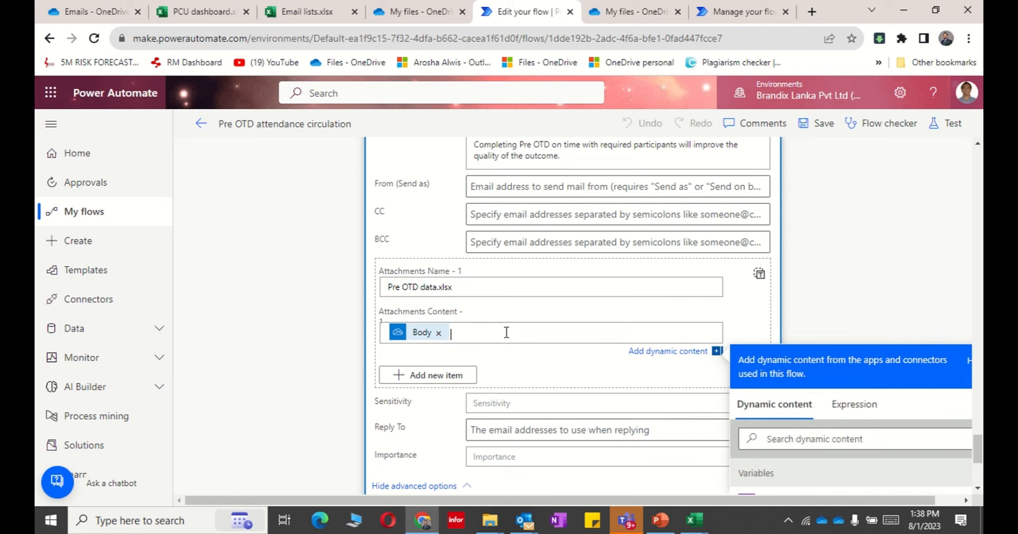
pyautogui.scroll(-3, 528, 332)
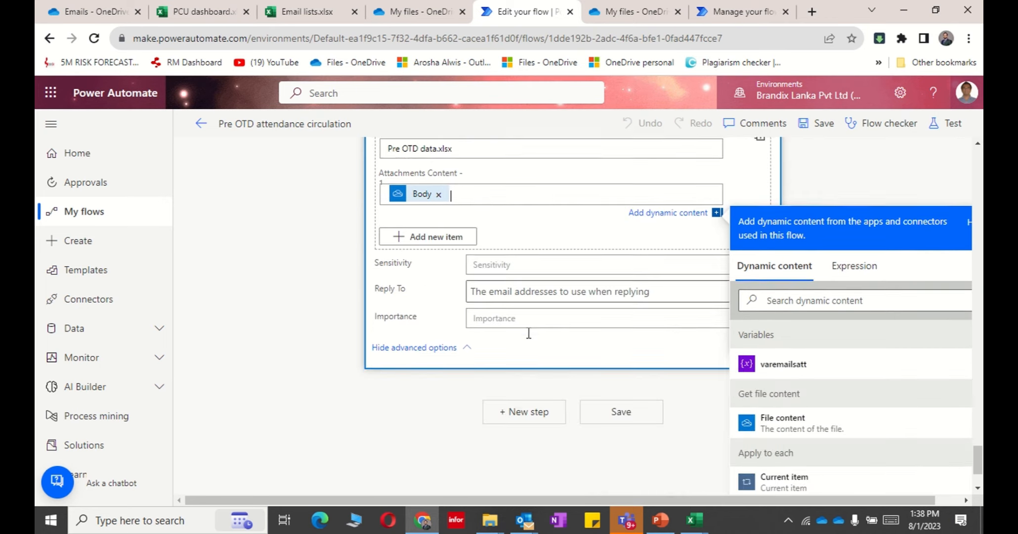
# - Compare the Get file content source file with the attachment content used in the email action
pyautogui.scroll(12, 527, 332)
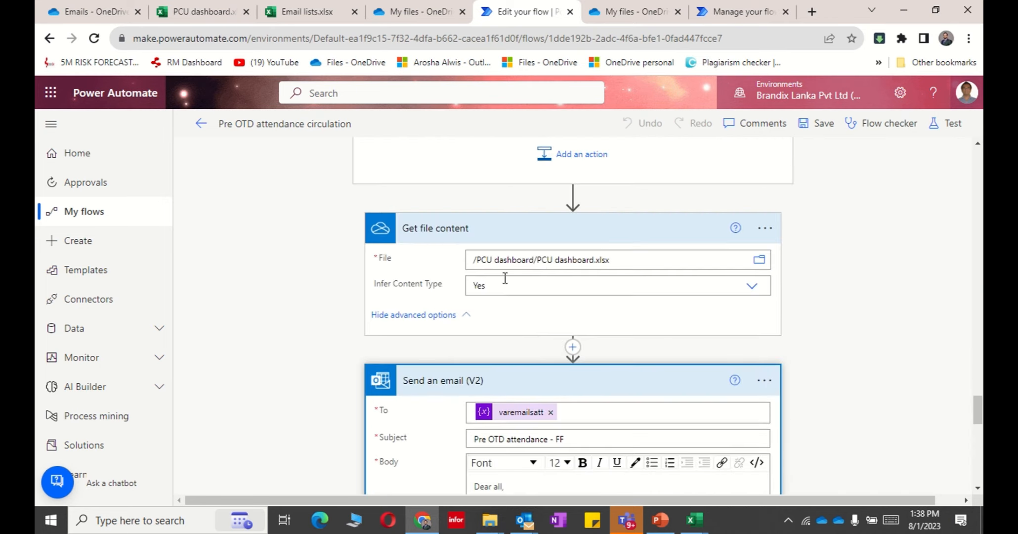
pyautogui.scroll(-3, 536, 277)
pyautogui.scroll(-10, 537, 257)
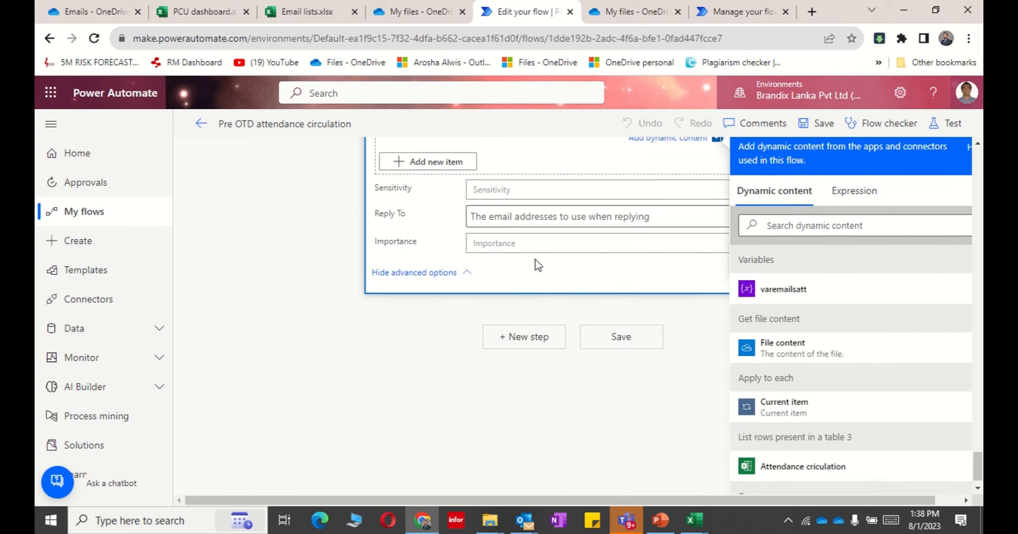
pyautogui.scroll(3, 537, 265)
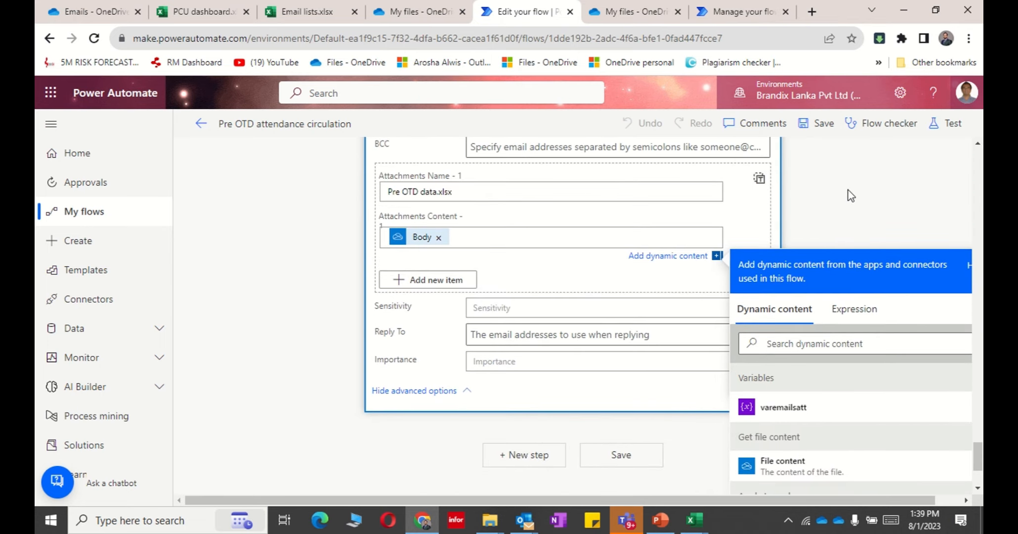
# - Review the flow's errors and warnings in Flow checker, and close it
pyautogui.click(890, 124)
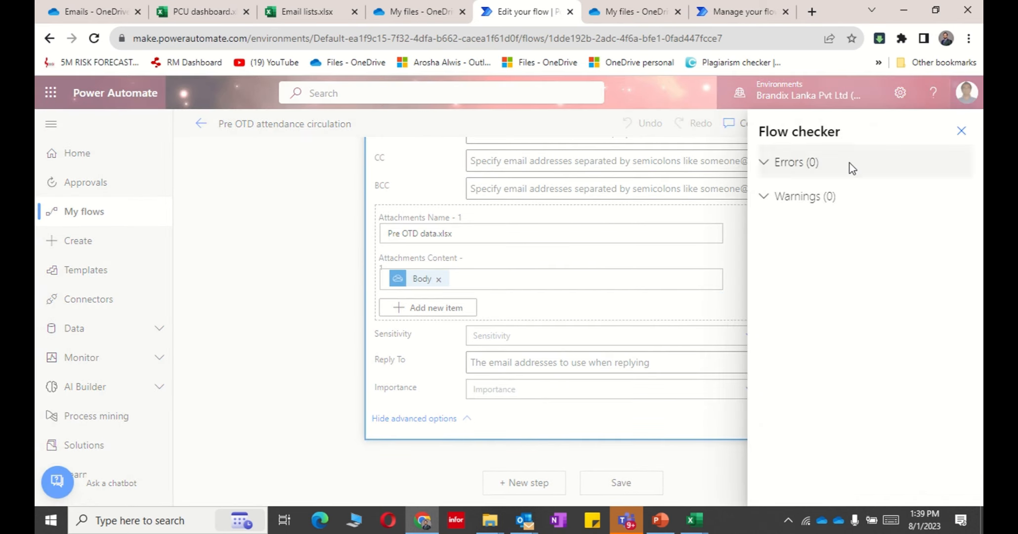
pyautogui.click(962, 131)
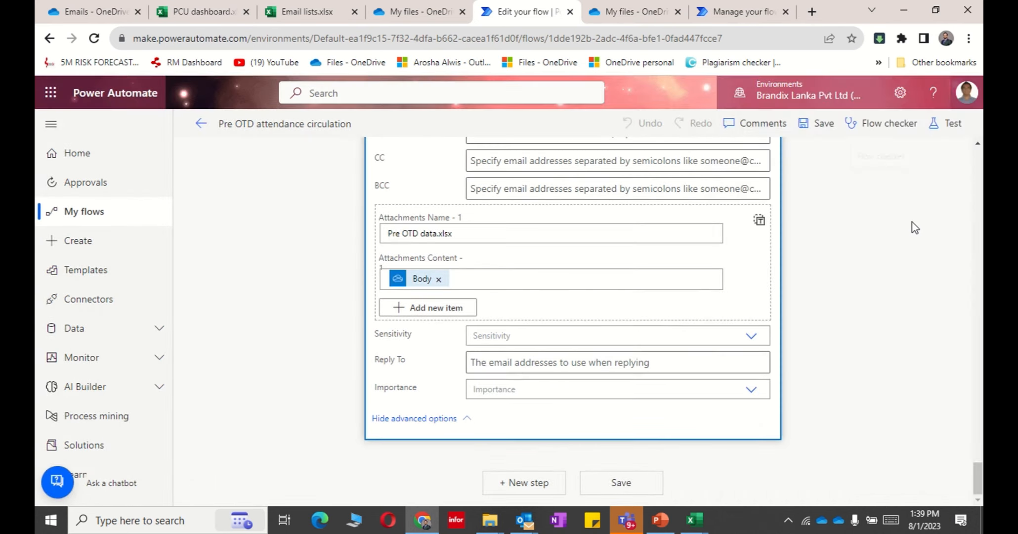
pyautogui.scroll(4, 881, 229)
# - View the manual option for testing the flow, close it without running a test, and return to the Recurrence trigger
pyautogui.click(949, 124)
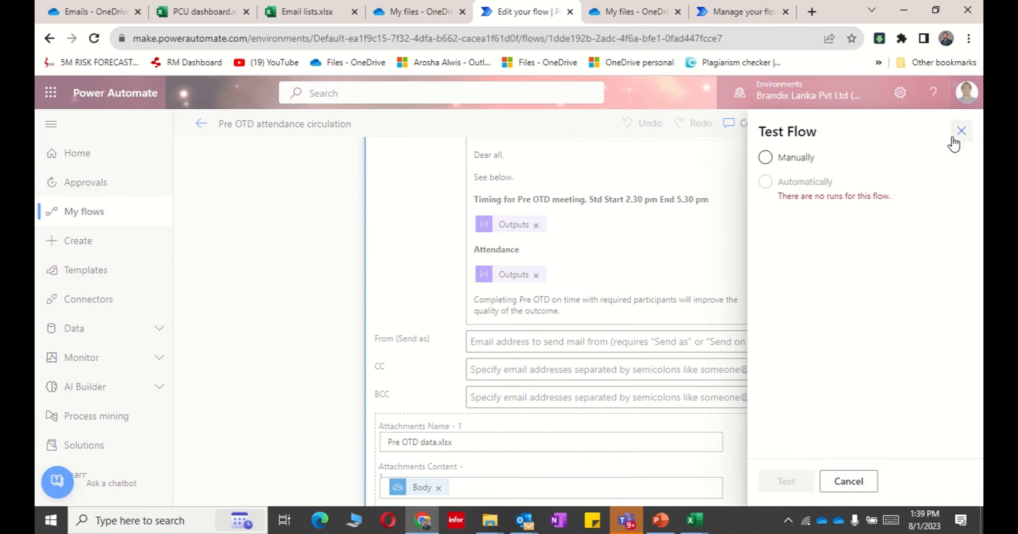
pyautogui.click(787, 159)
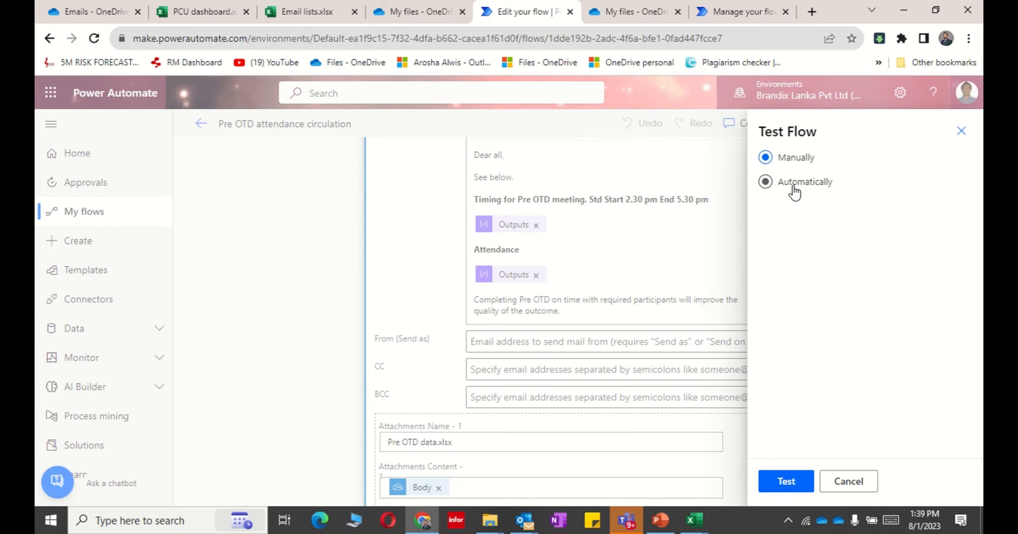
pyautogui.click(961, 130)
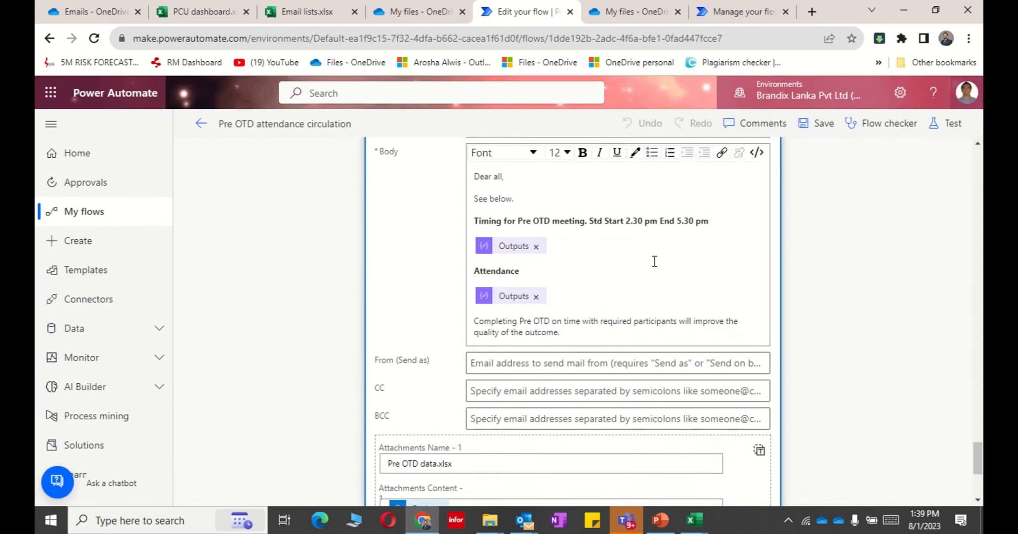
pyautogui.scroll(20, 654, 261)
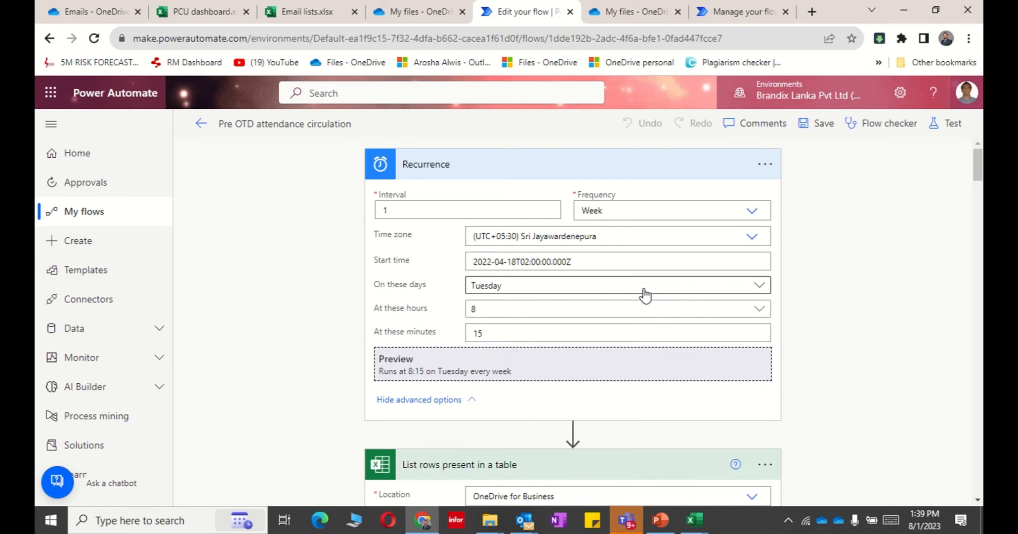
# - Review the table styling in Compose 2, and compare it with the timing and attendance tables in the Outlook email Pre OTD attendance - FF
pyautogui.scroll(-9, 642, 296)
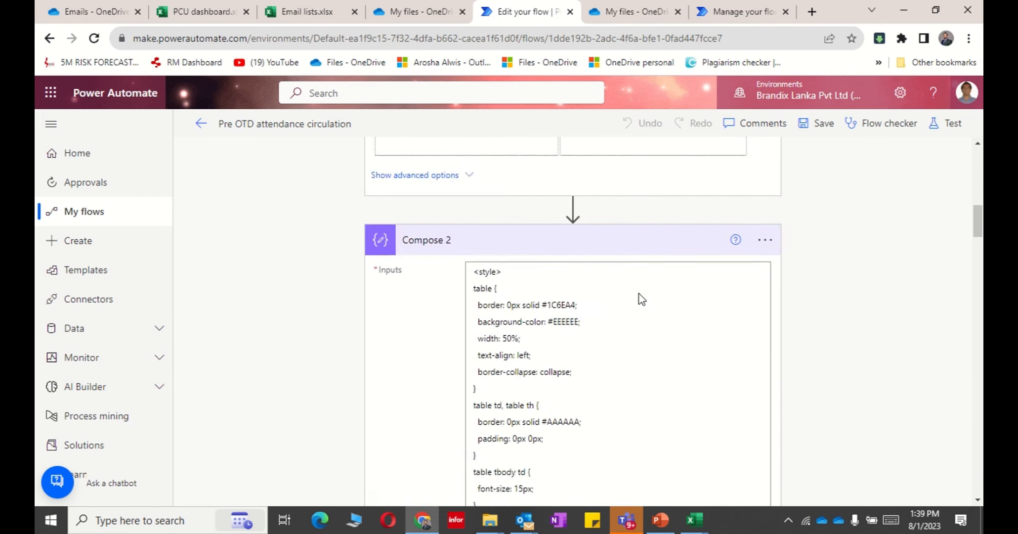
pyautogui.scroll(-2, 641, 299)
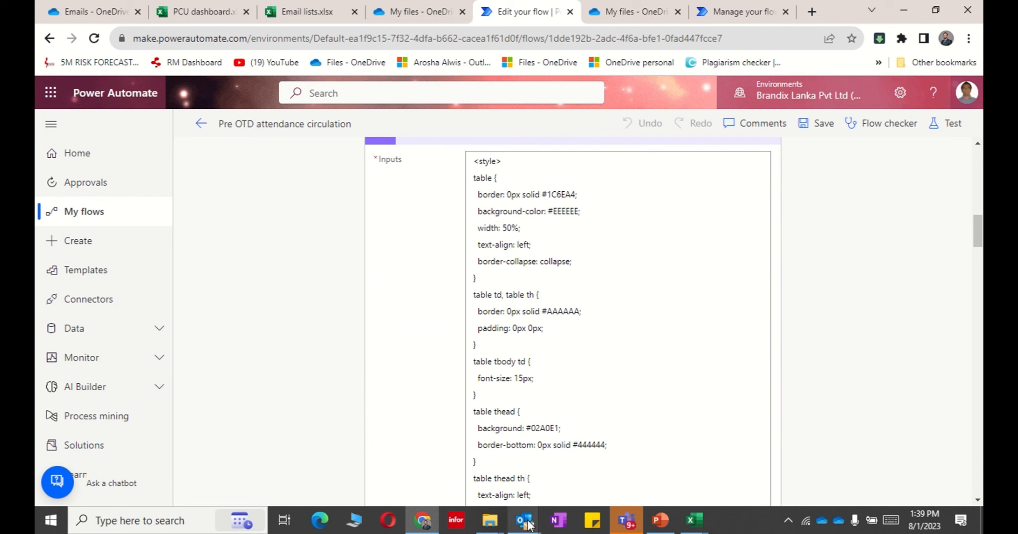
pyautogui.moveTo(527, 524)
pyautogui.click(601, 457)
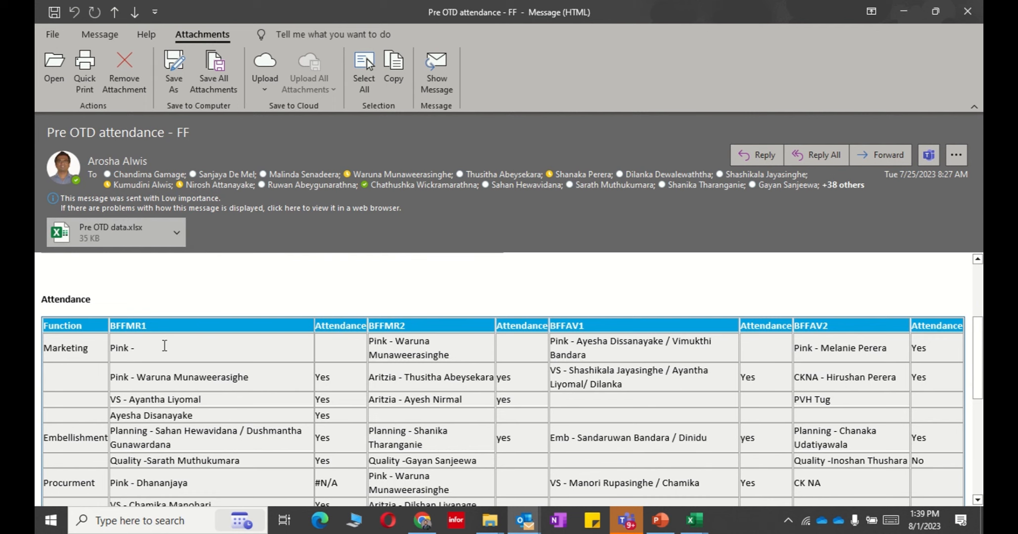
pyautogui.scroll(-10, 165, 345)
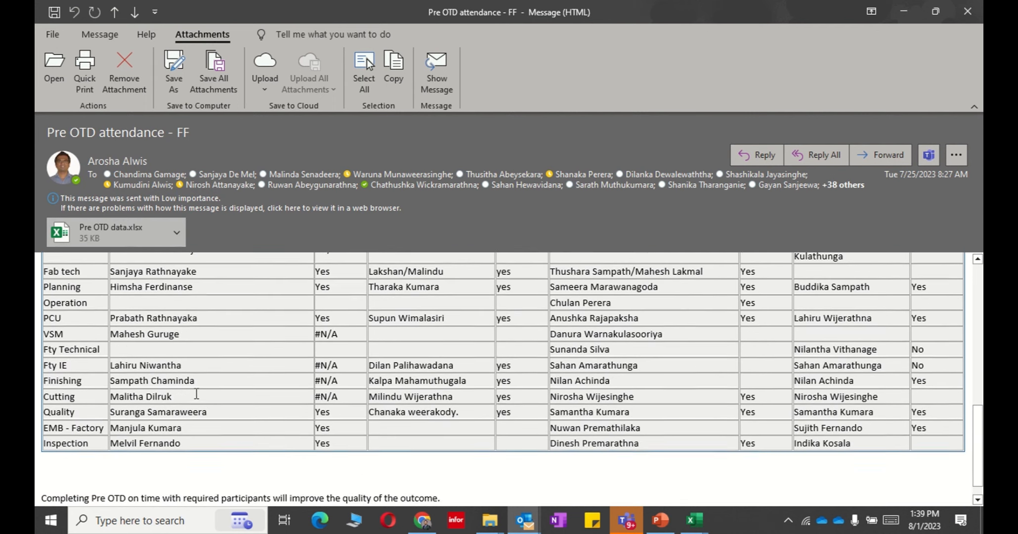
pyautogui.scroll(10, 196, 393)
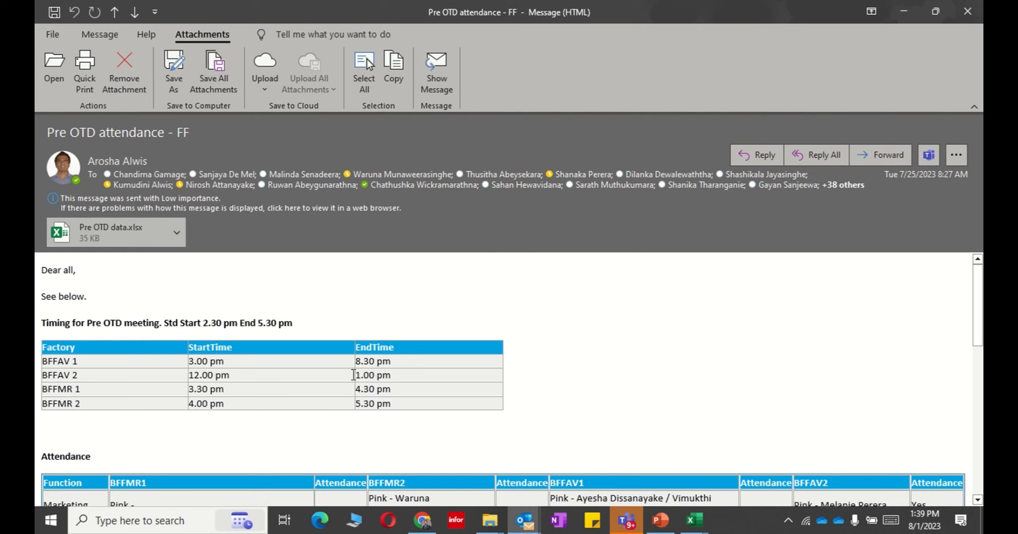
pyautogui.scroll(-10, 372, 382)
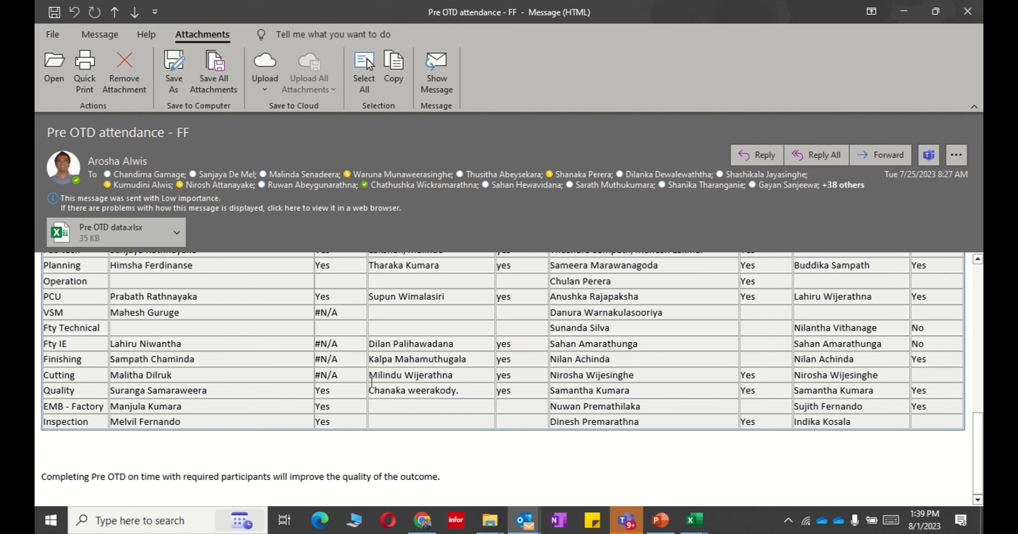
pyautogui.scroll(8, 372, 382)
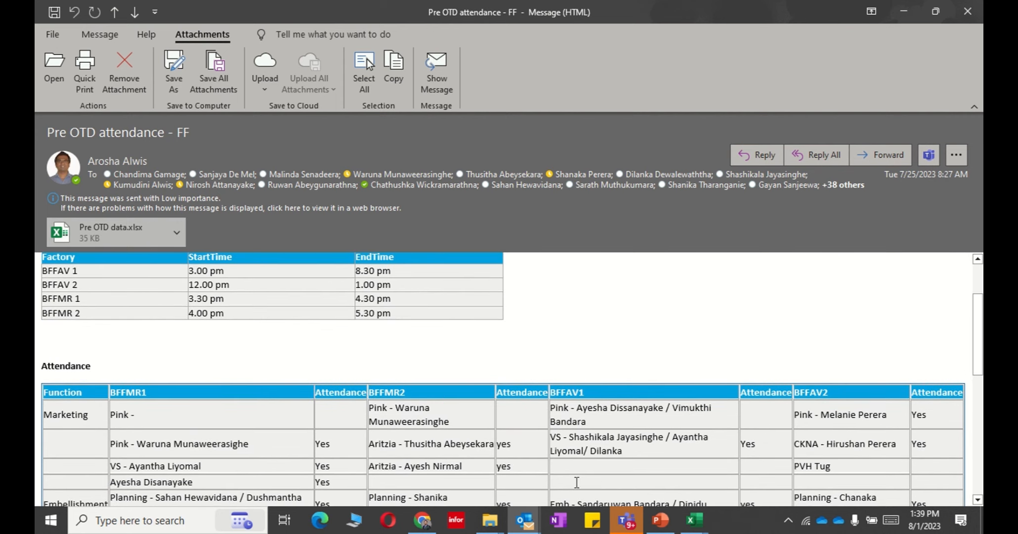
# - Switch back to the Power Automate flow, look over its actions down to the email attachment settings, and return to the Recurrence trigger
pyautogui.click(422, 519)
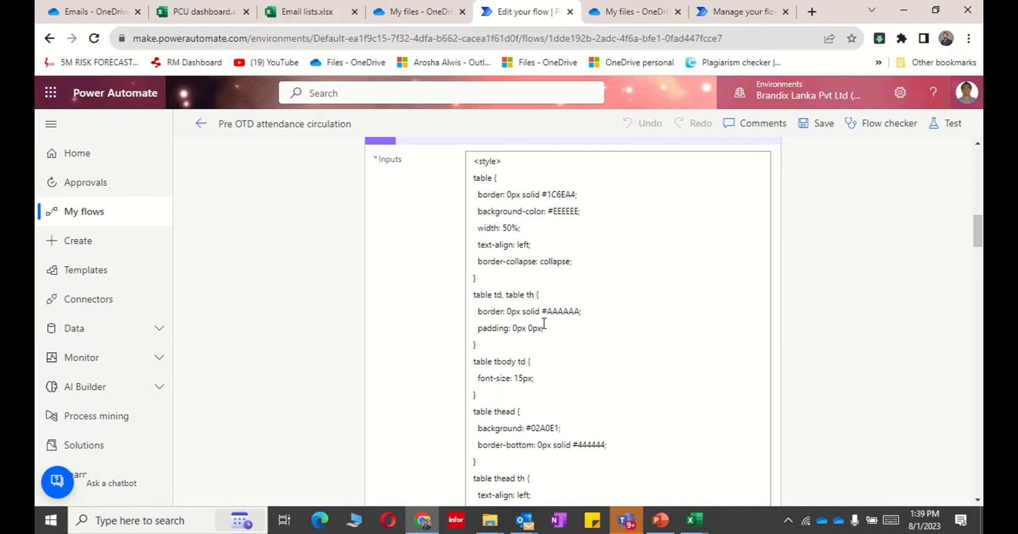
pyautogui.scroll(1, 543, 324)
pyautogui.scroll(-20, 554, 321)
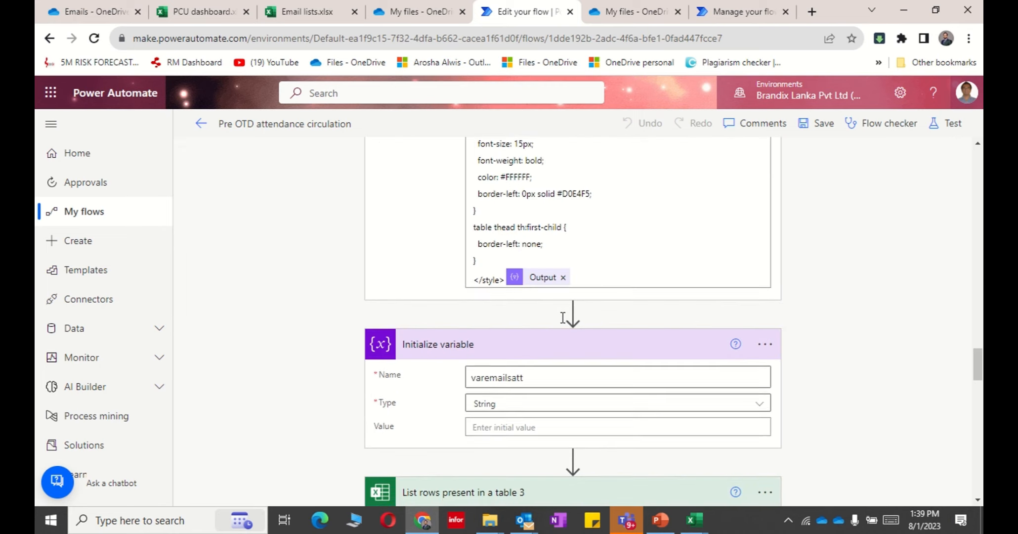
pyautogui.scroll(-20, 562, 317)
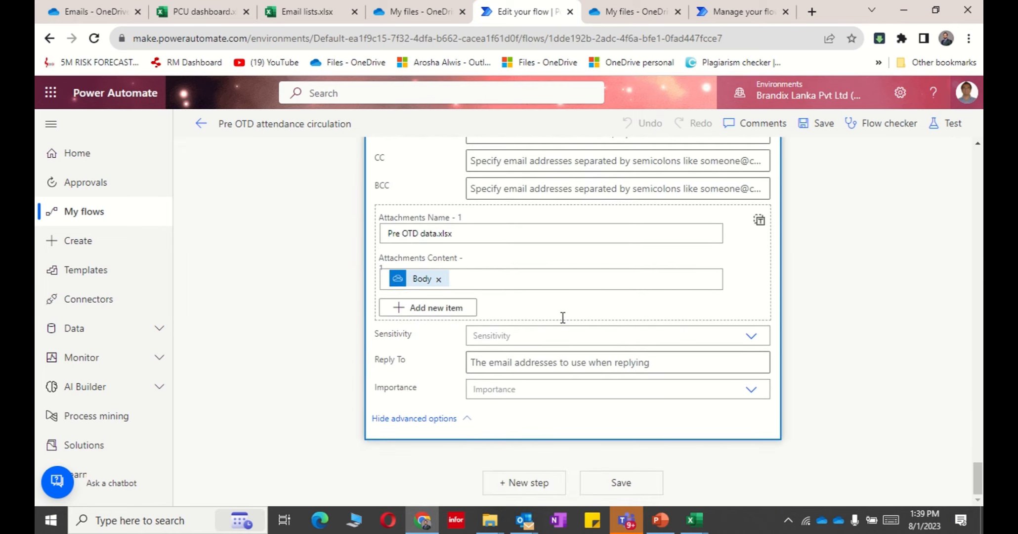
pyautogui.scroll(20, 562, 317)
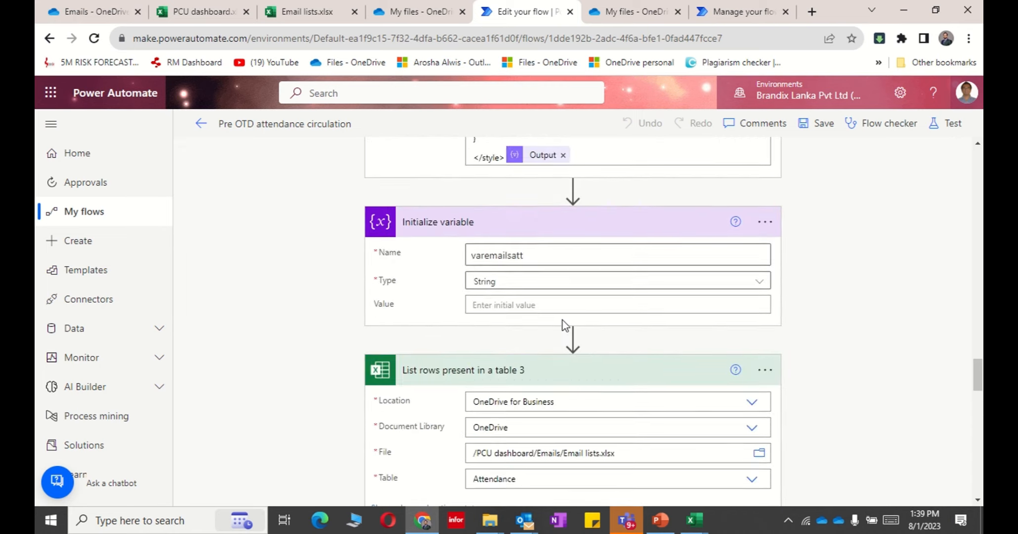
pyautogui.scroll(15, 564, 324)
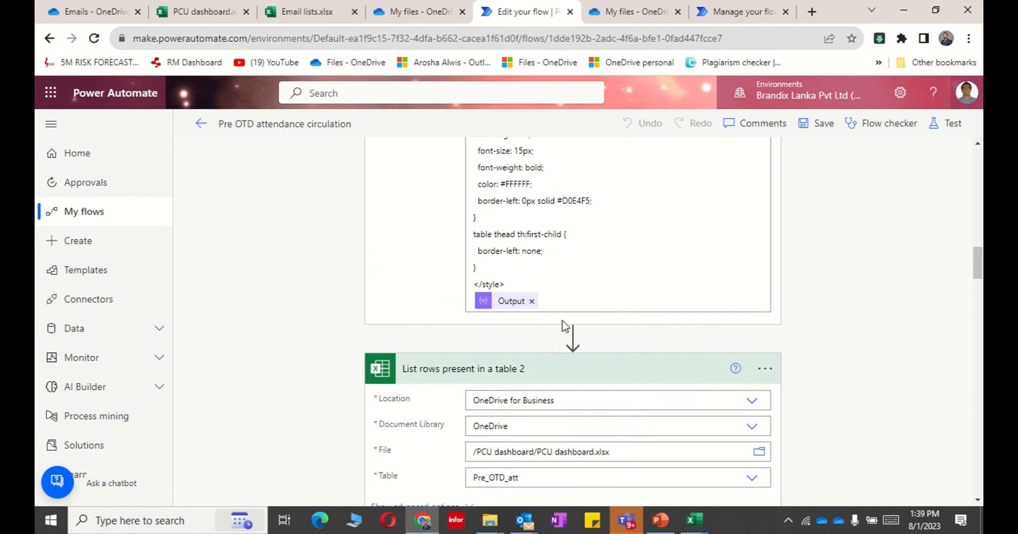
pyautogui.scroll(15, 565, 326)
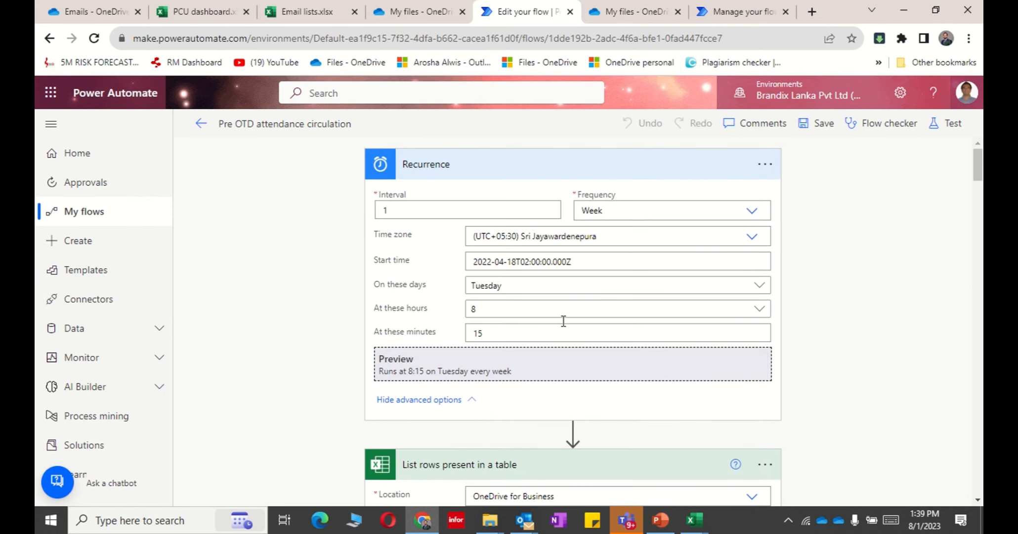